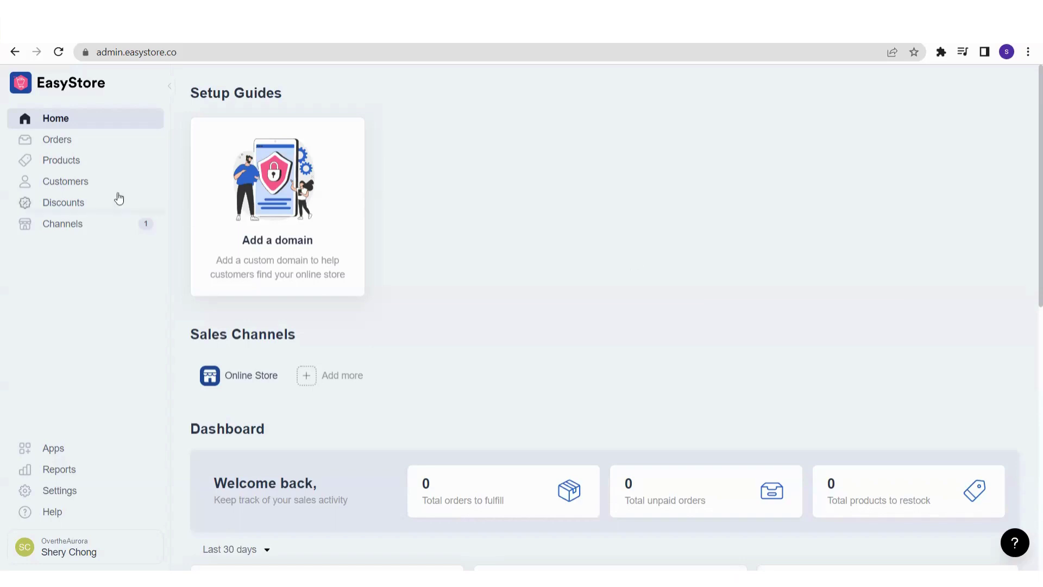
Go to Products > Collections to view the store's collections
{"action": "left_click", "coordinate": [71, 167]}
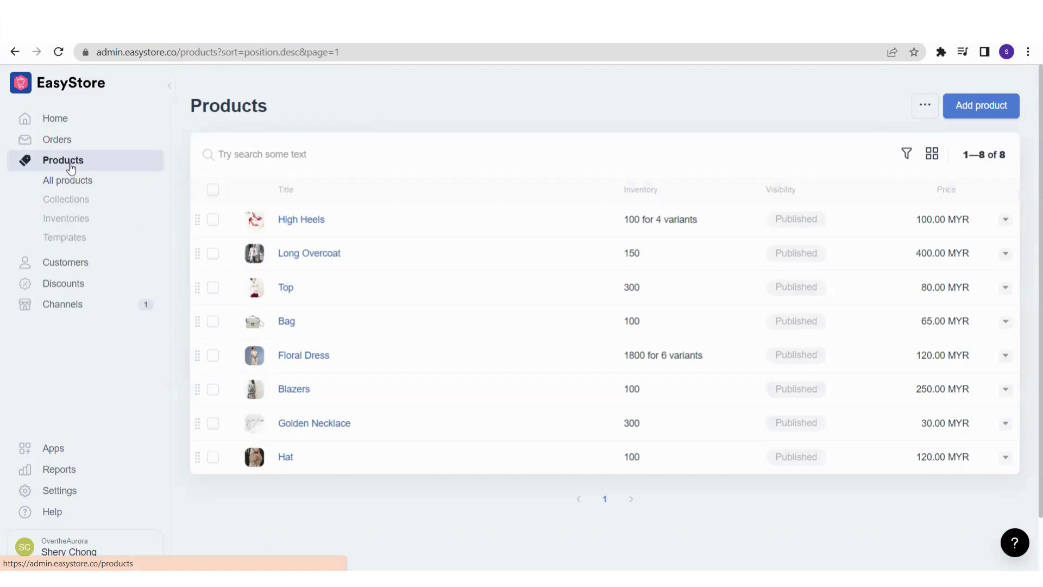
{"action": "left_click", "coordinate": [66, 199]}
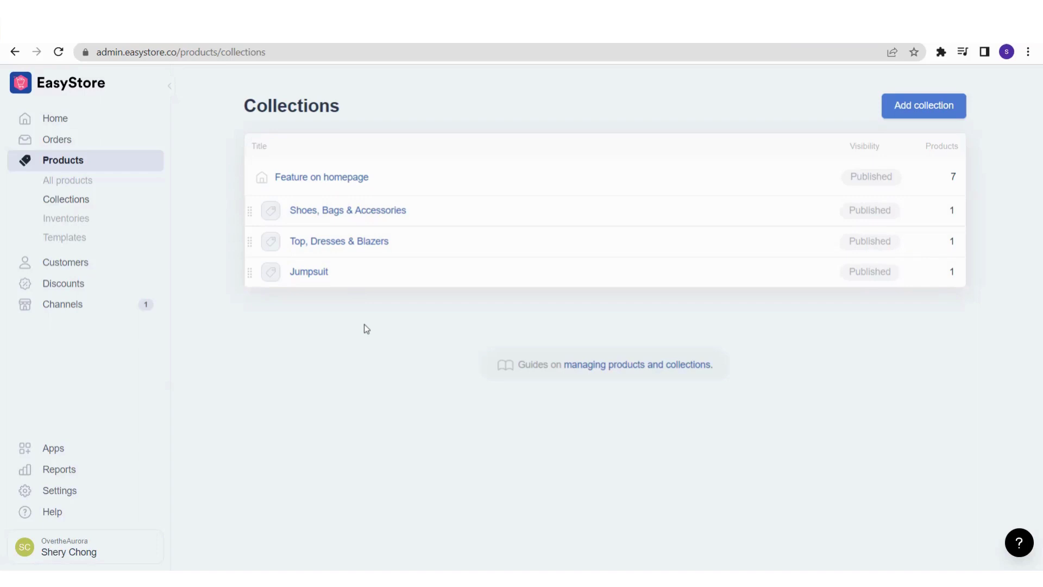
Create a new collection and enter the title 'Best Sellers'
{"action": "left_click", "coordinate": [929, 113]}
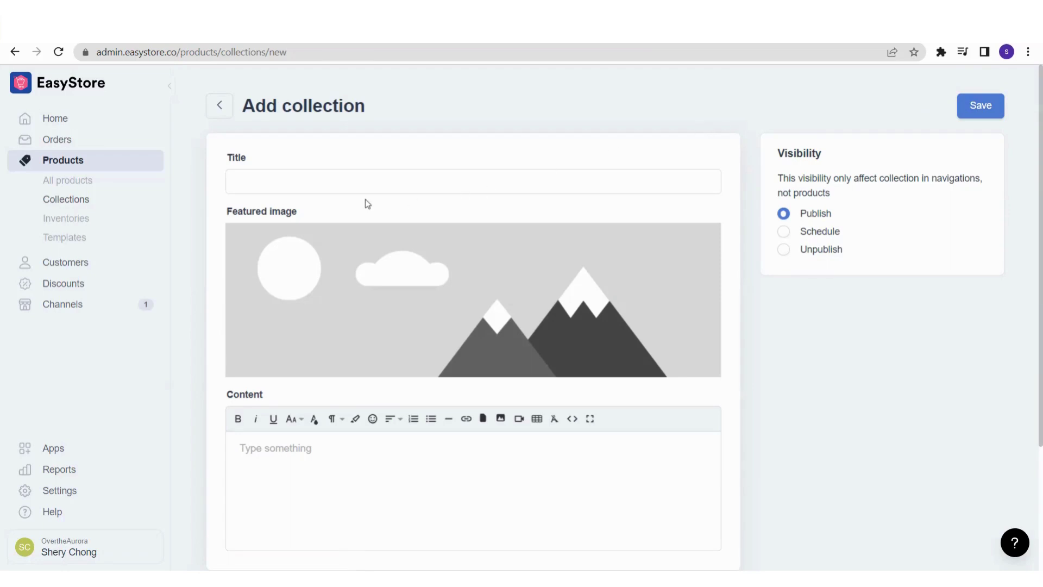
{"action": "left_click", "coordinate": [308, 183]}
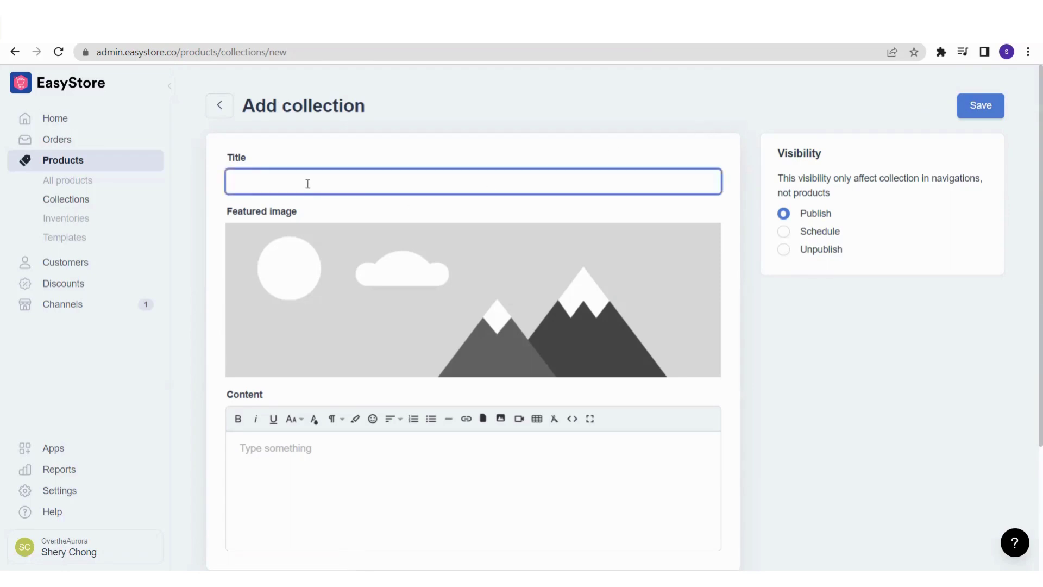
{"action": "type", "text": "Best Sellers"}
{"action": "mouse_move", "coordinate": [460, 302]}
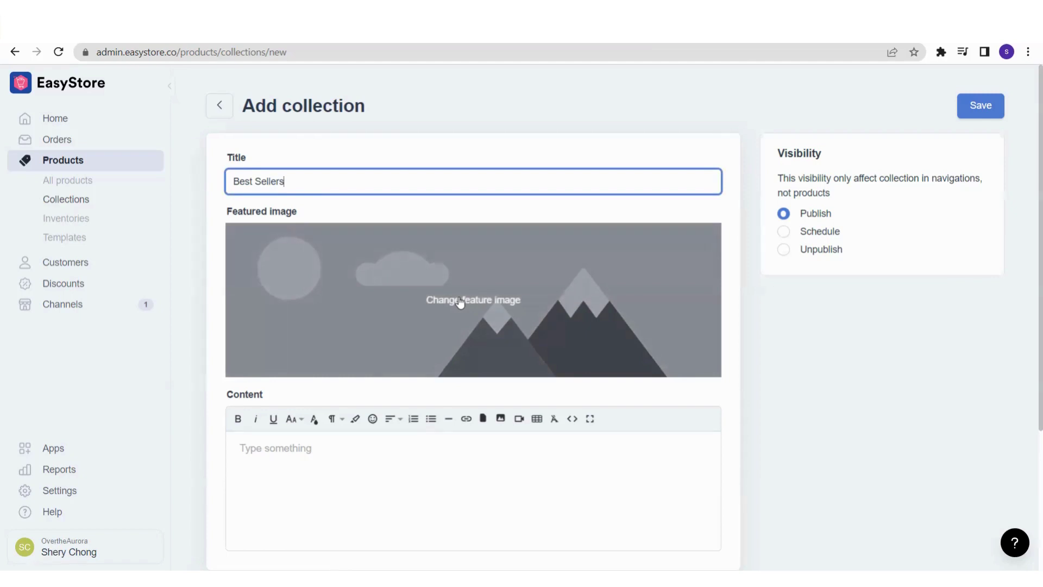
Set the backpack photo from the General image library as the collection's featured image
{"action": "left_click", "coordinate": [459, 301]}
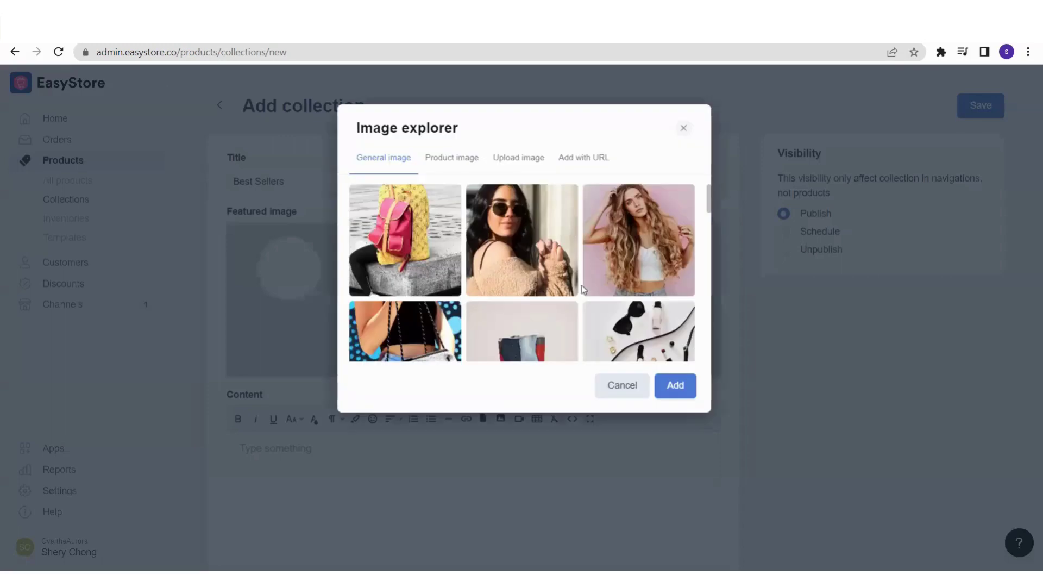
{"action": "scroll", "coordinate": [590, 289], "scroll_direction": "down", "scroll_amount": 4}
{"action": "scroll", "coordinate": [590, 289], "scroll_direction": "down", "scroll_amount": 2}
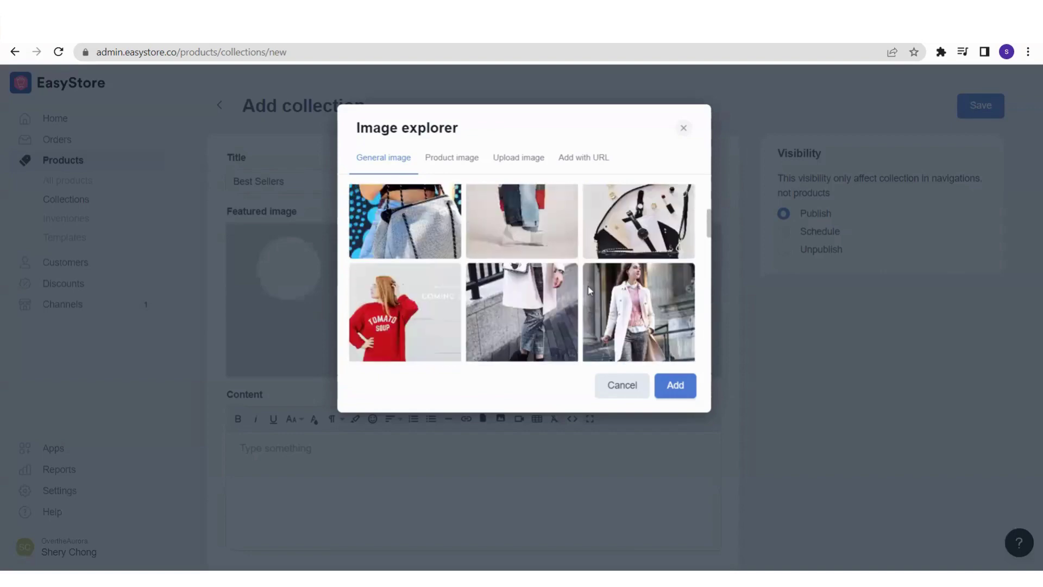
{"action": "scroll", "coordinate": [581, 286], "scroll_direction": "up", "scroll_amount": 2}
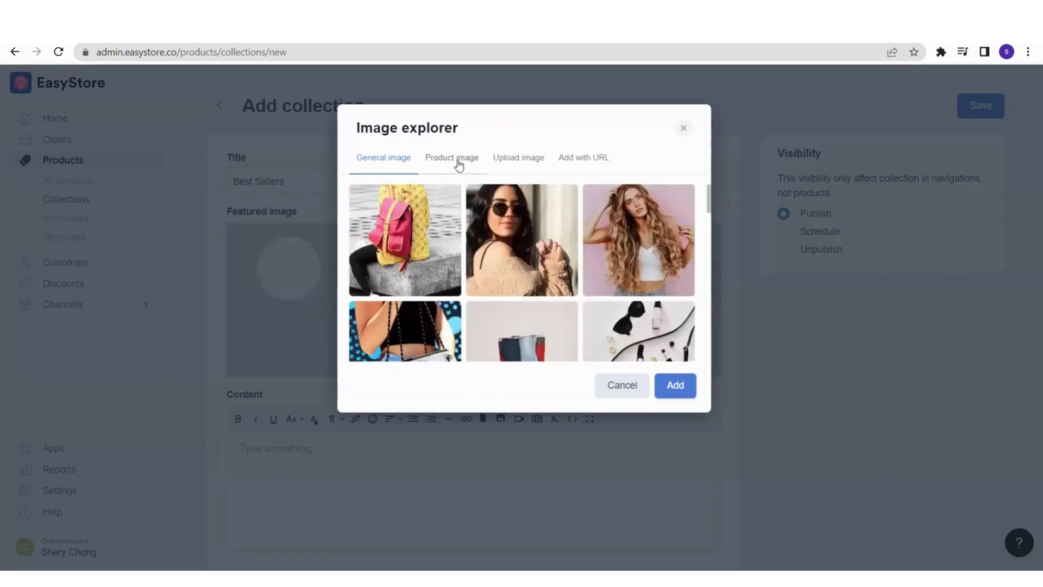
{"action": "left_click", "coordinate": [459, 163]}
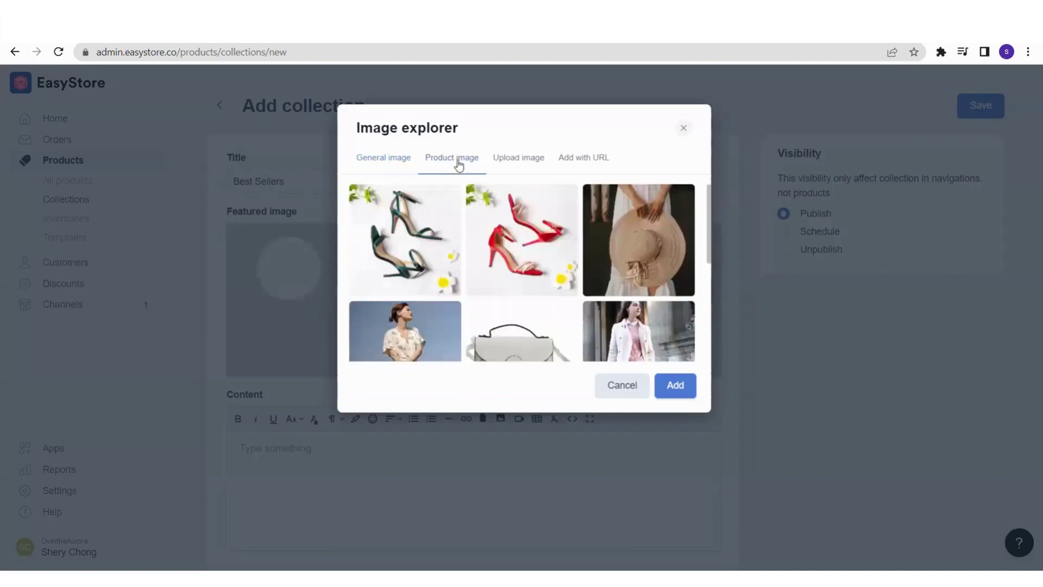
{"action": "left_click", "coordinate": [520, 168]}
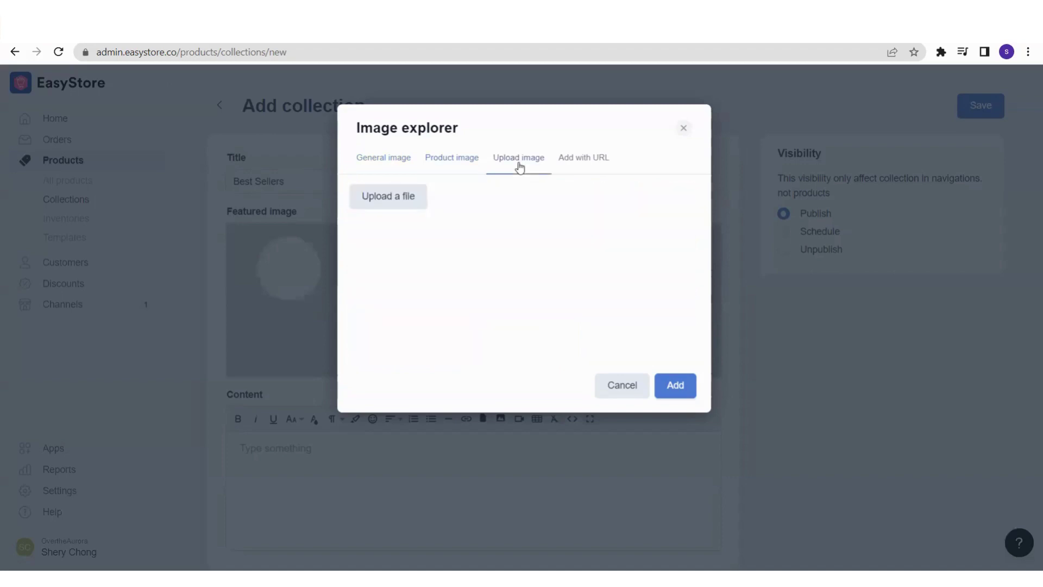
{"action": "left_click", "coordinate": [573, 163]}
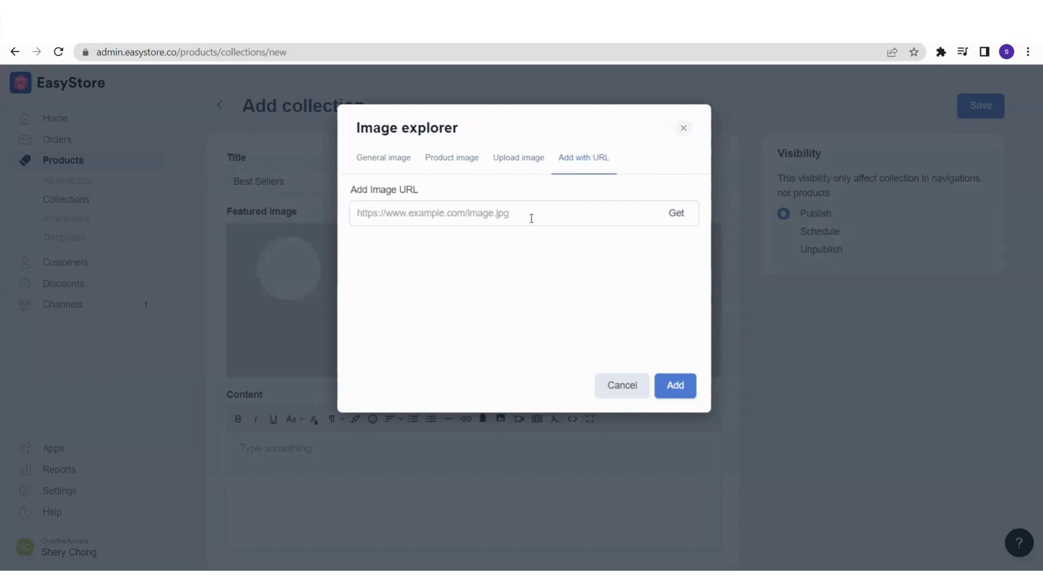
{"action": "left_click", "coordinate": [371, 161]}
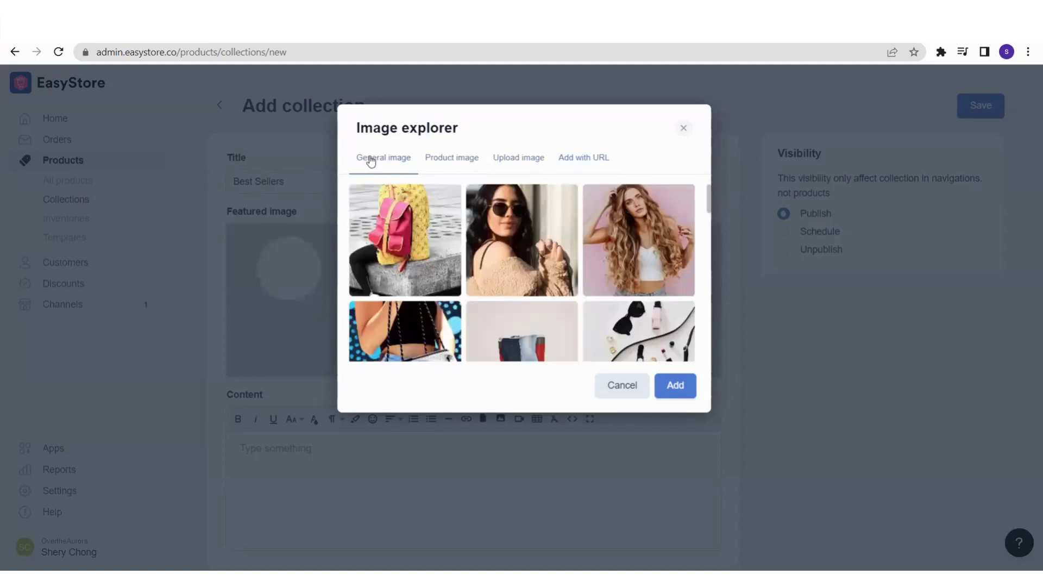
{"action": "left_click", "coordinate": [416, 243]}
{"action": "left_click", "coordinate": [679, 389]}
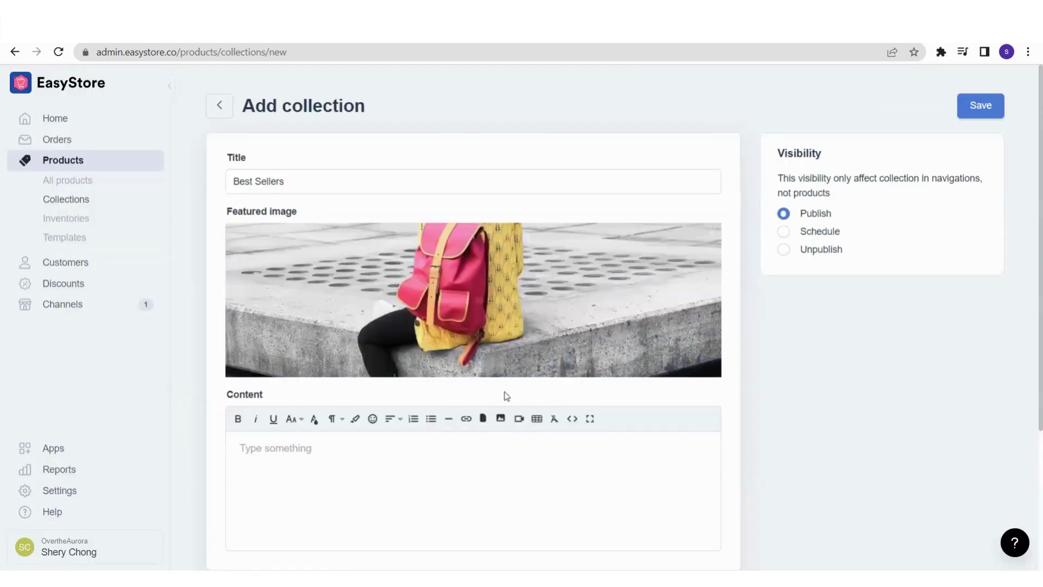
Enter 'Best Sellers of 2022.' as the collection's content description
{"action": "scroll", "coordinate": [310, 347], "scroll_direction": "down", "scroll_amount": 3}
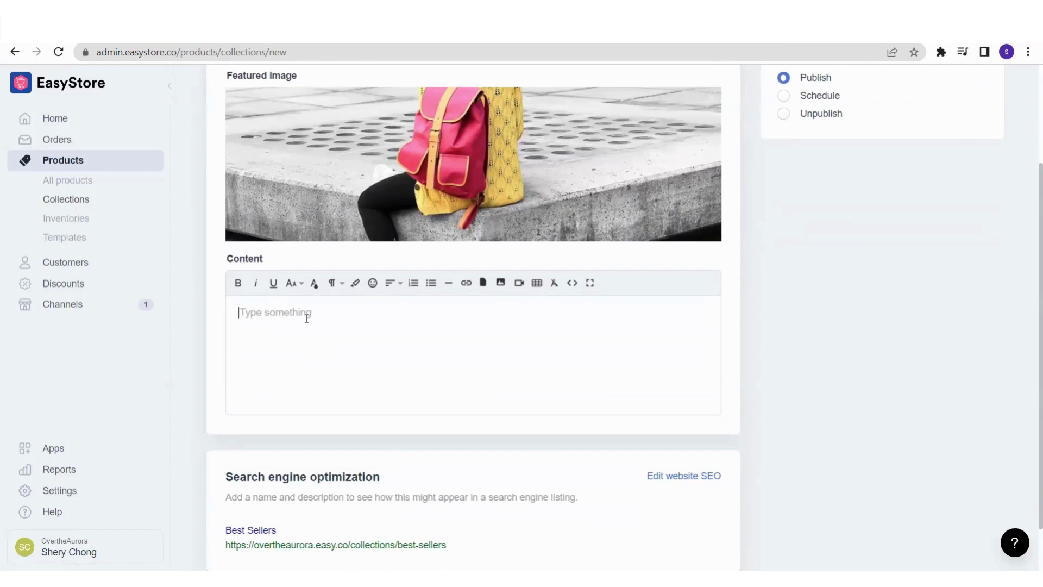
{"action": "type", "text": "Best Sellers of 2022."}
{"action": "scroll", "coordinate": [806, 371], "scroll_direction": "up", "scroll_amount": 3}
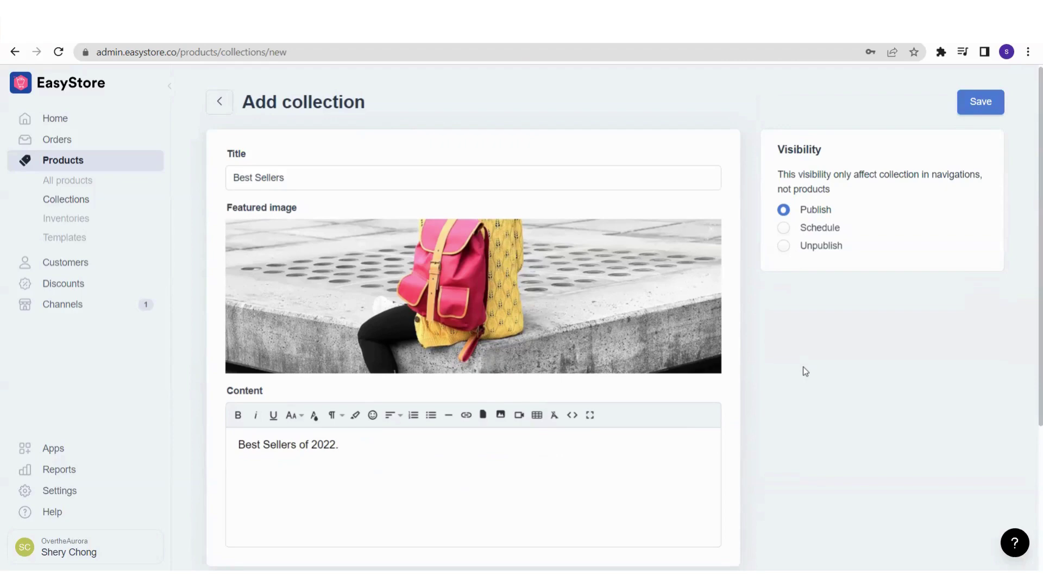
{"action": "scroll", "coordinate": [804, 370], "scroll_direction": "down", "scroll_amount": 1}
{"action": "scroll", "coordinate": [804, 370], "scroll_direction": "down", "scroll_amount": 3}
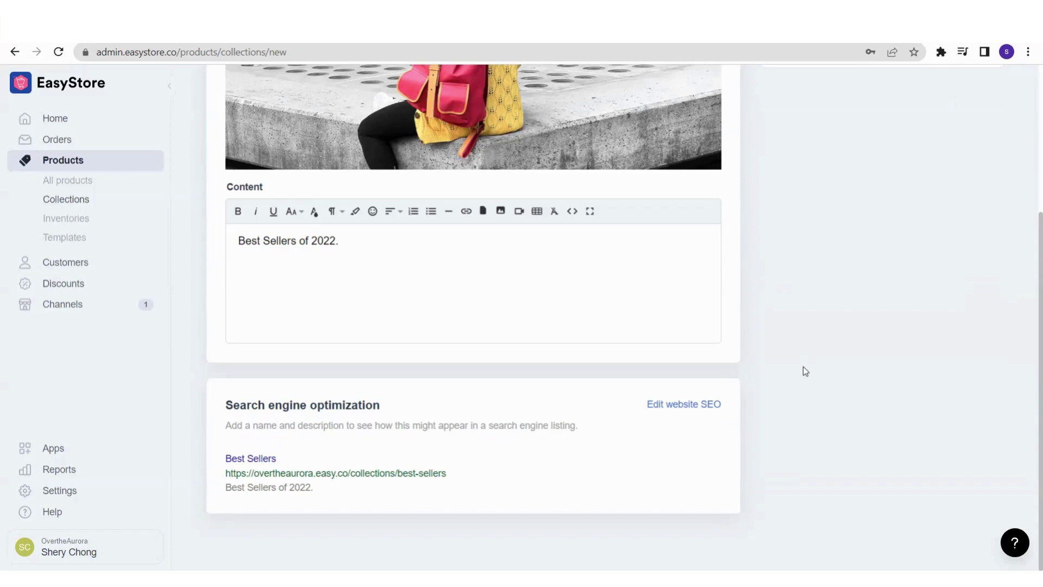
Expand website SEO to show the best-sellers URL handle and meta description
{"action": "left_click", "coordinate": [696, 405]}
{"action": "scroll", "coordinate": [797, 407], "scroll_direction": "down", "scroll_amount": 3}
{"action": "scroll", "coordinate": [798, 407], "scroll_direction": "down", "scroll_amount": 1}
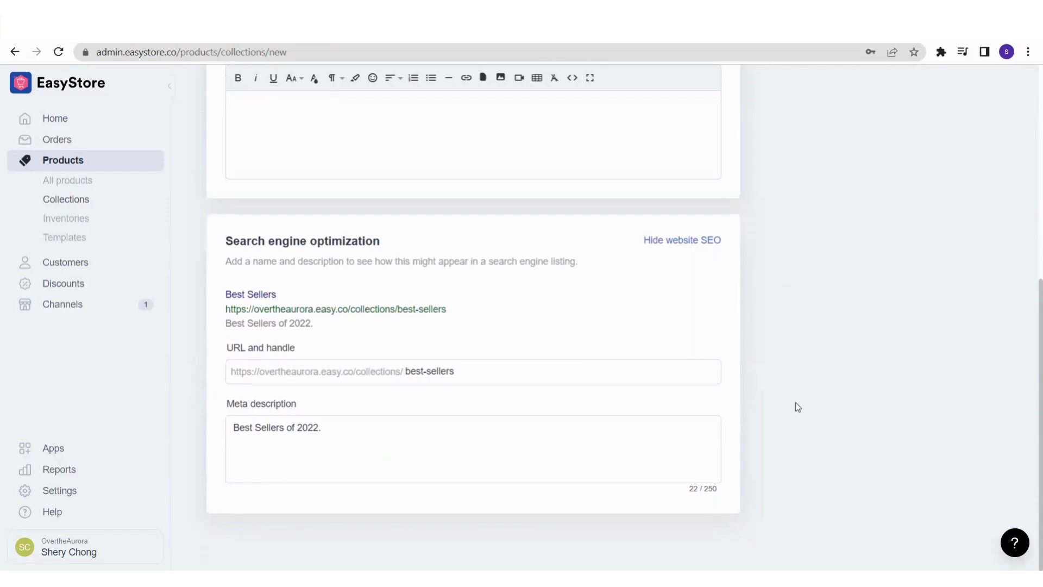
{"action": "scroll", "coordinate": [796, 407], "scroll_direction": "up", "scroll_amount": 3}
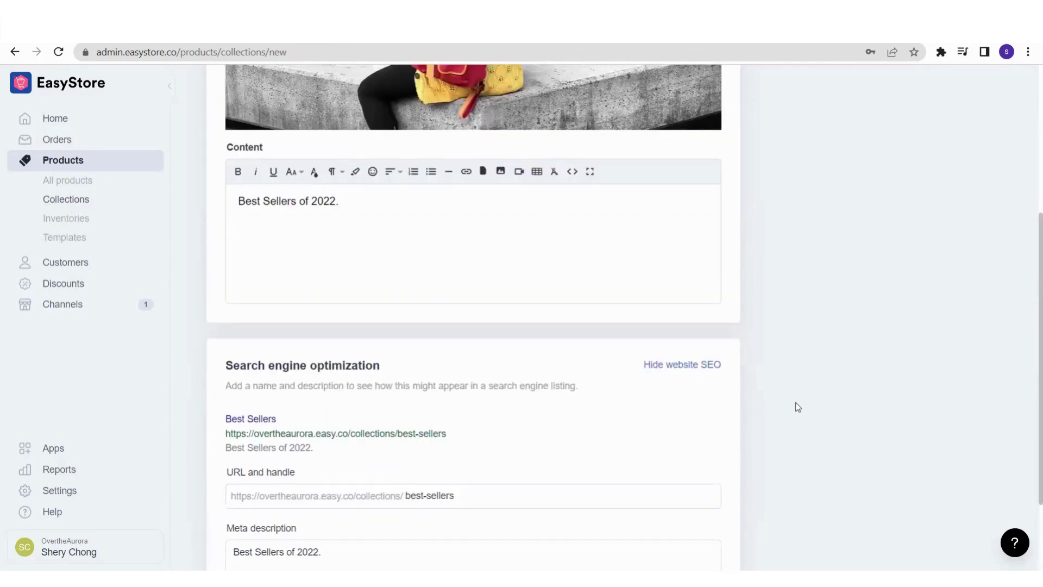
Select all the collection's content text and delete it
{"action": "left_click", "coordinate": [356, 213]}
{"action": "key", "text": "ctrl+a"}
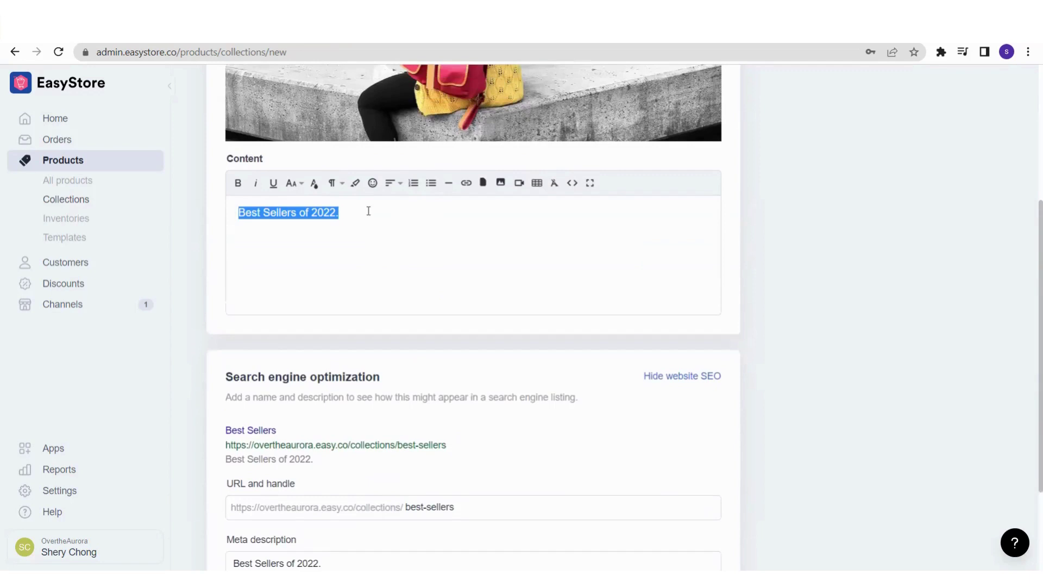
{"action": "key", "text": "BackSpace"}
{"action": "scroll", "coordinate": [546, 331], "scroll_direction": "down", "scroll_amount": 2}
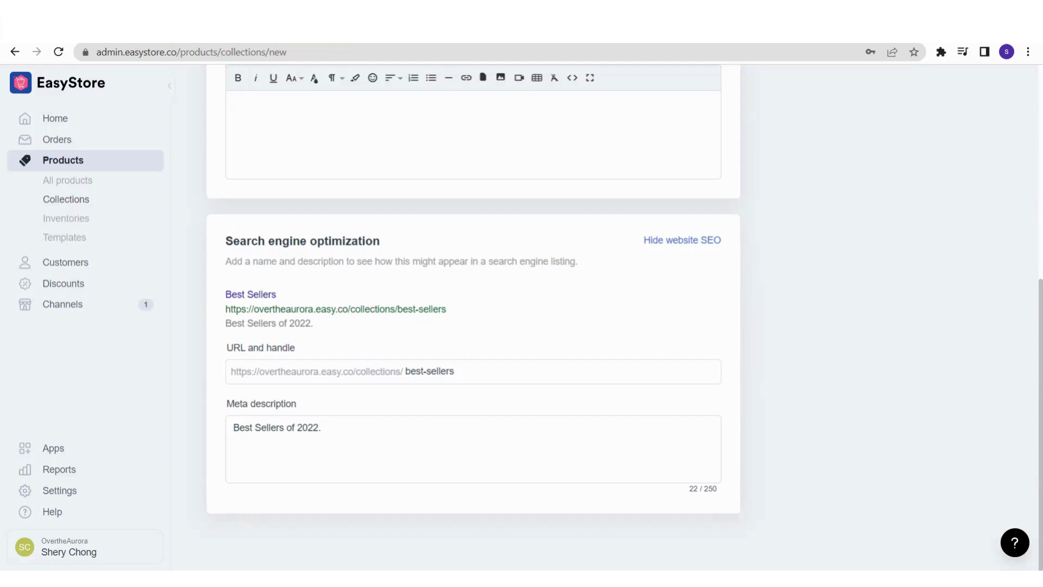
Collapse website SEO and return to the top of the Best Sellers form
{"action": "left_click", "coordinate": [669, 241]}
{"action": "scroll", "coordinate": [842, 398], "scroll_direction": "up", "scroll_amount": 10}
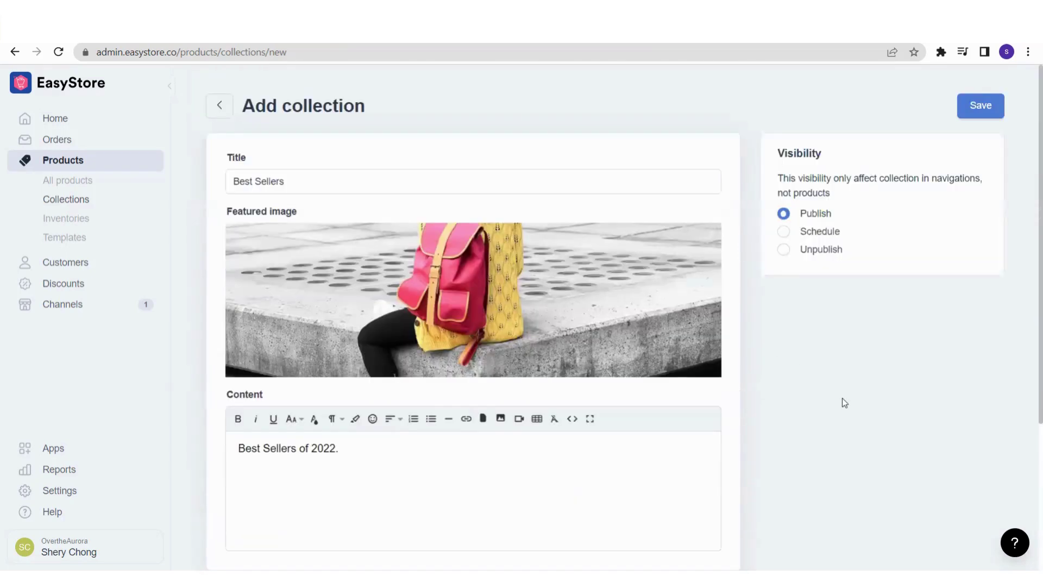
{"action": "left_click_drag", "start_coordinate": [780, 154], "coordinate": [846, 158]}
{"action": "left_click", "coordinate": [841, 156]}
{"action": "left_click", "coordinate": [784, 231]}
{"action": "left_click", "coordinate": [871, 258]}
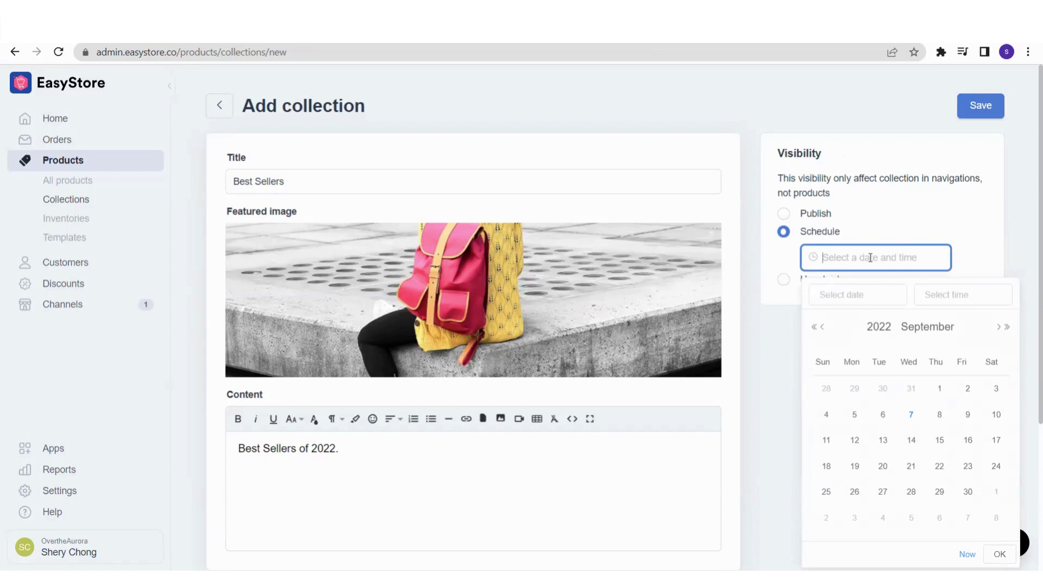
{"action": "left_click", "coordinate": [969, 416]}
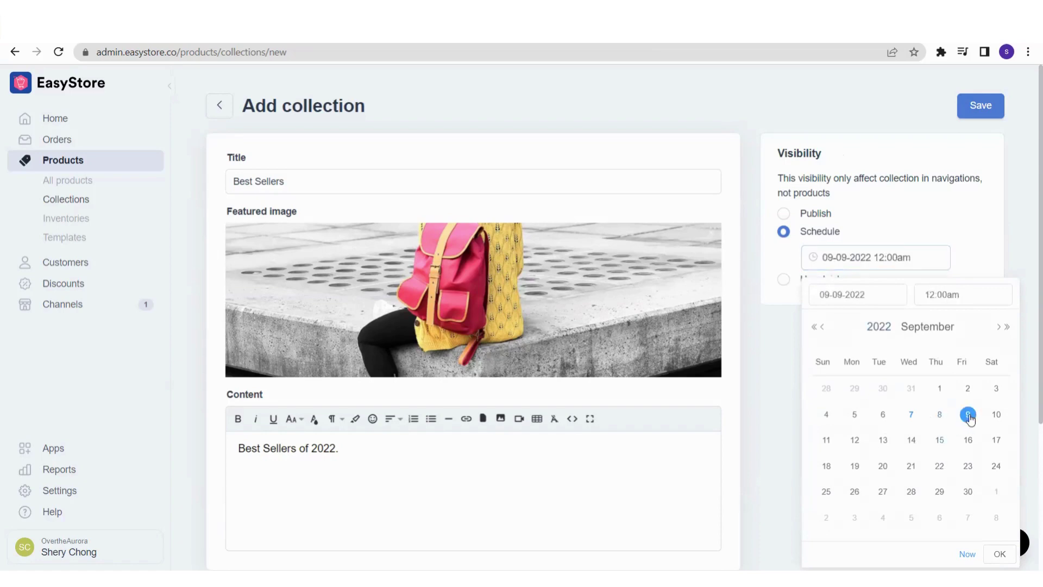
{"action": "scroll", "coordinate": [978, 426], "scroll_direction": "down", "scroll_amount": 1}
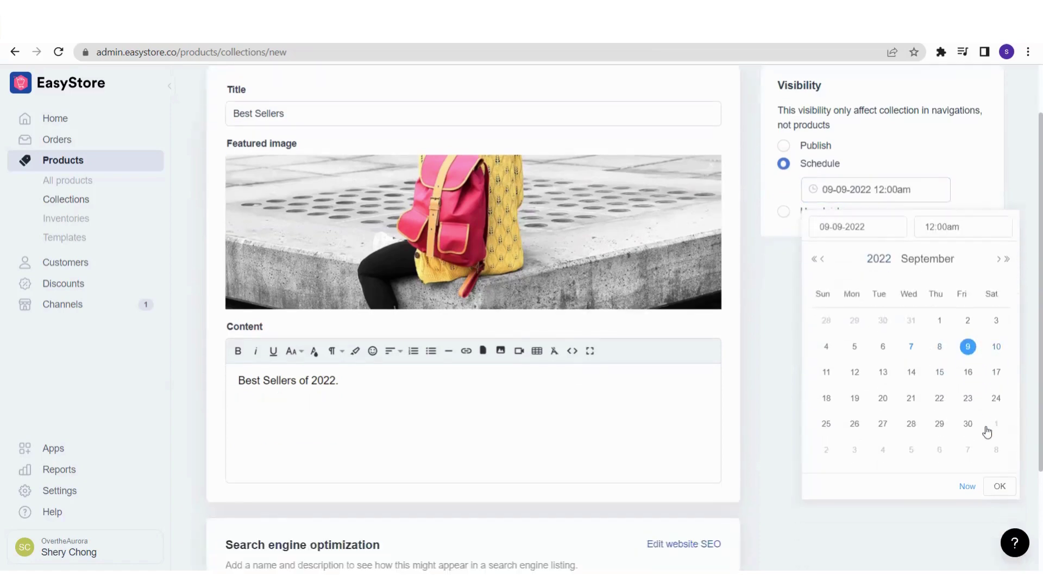
{"action": "left_click", "coordinate": [998, 486]}
{"action": "scroll", "coordinate": [906, 386], "scroll_direction": "up", "scroll_amount": 1}
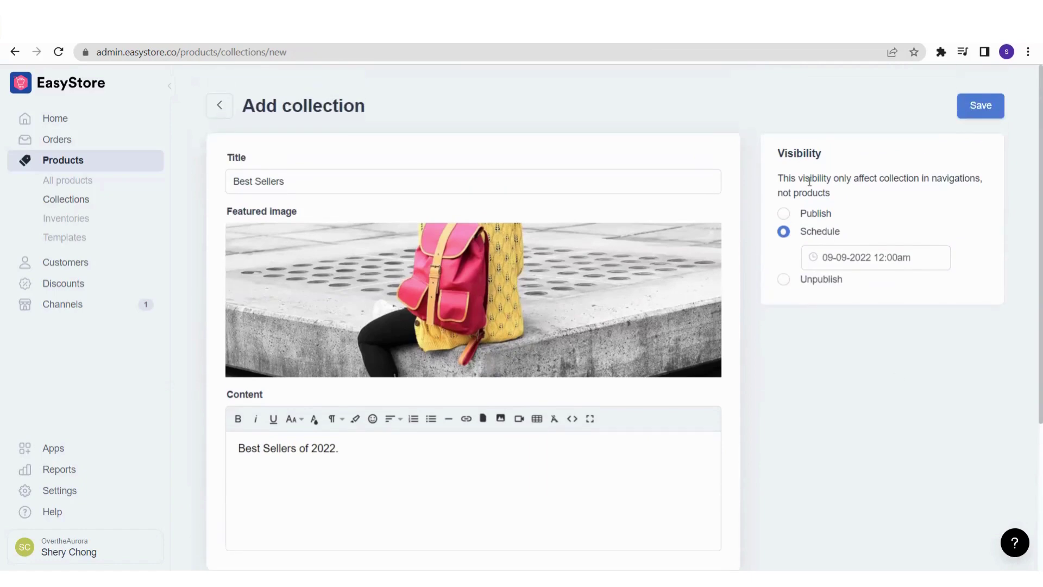
{"action": "left_click", "coordinate": [785, 217]}
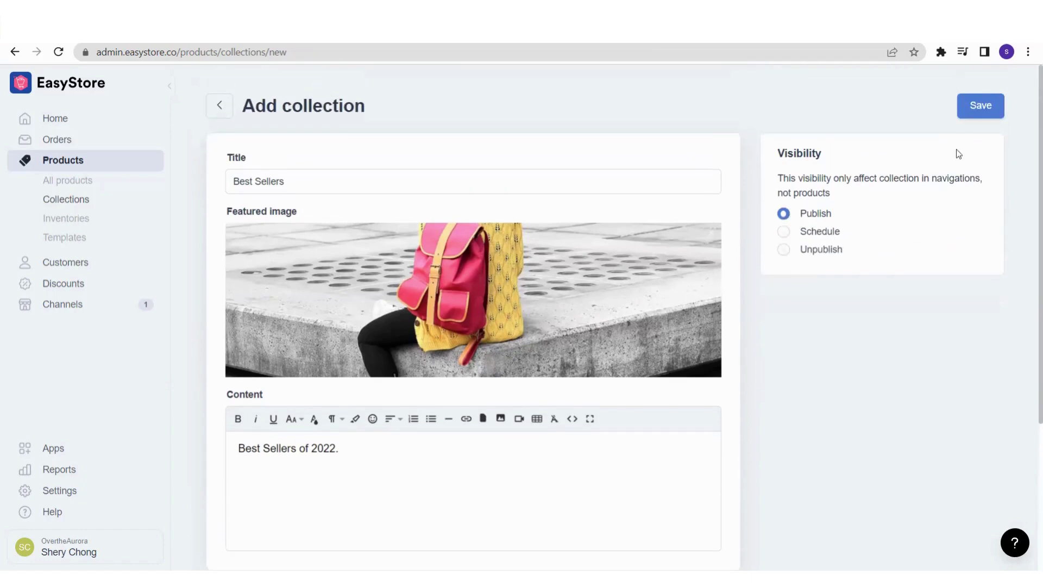
Save the new Best Sellers collection
{"action": "left_click", "coordinate": [980, 106]}
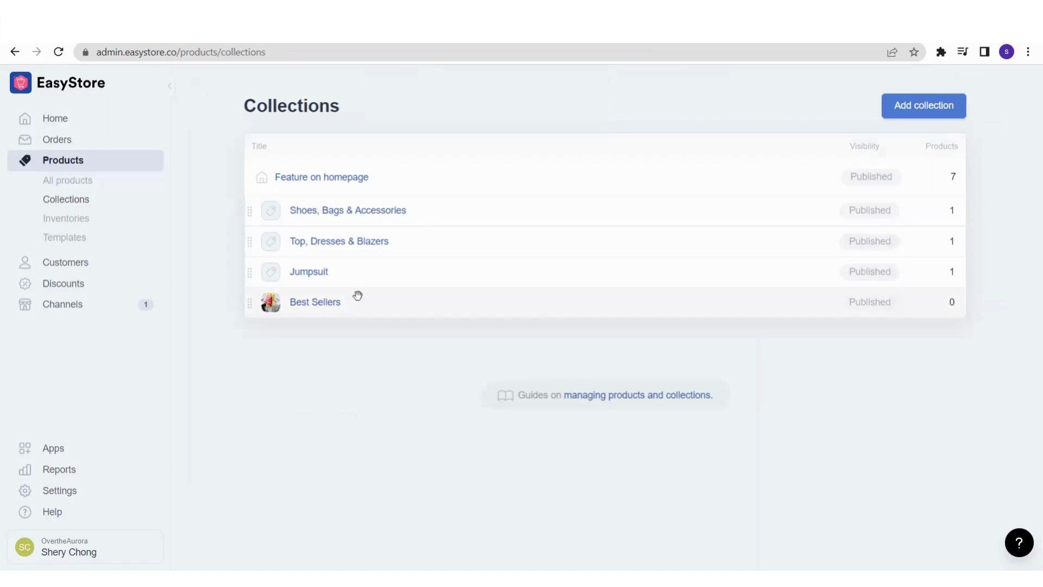
Reopen the Best Sellers collection, then return to the Collections list
{"action": "left_click", "coordinate": [325, 309]}
{"action": "scroll", "coordinate": [789, 357], "scroll_direction": "down", "scroll_amount": 3}
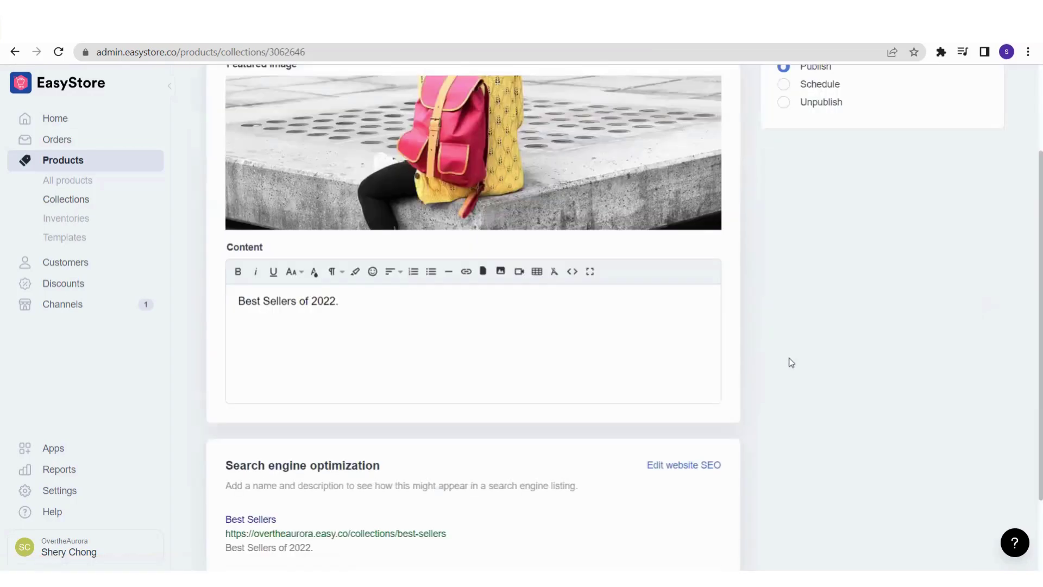
{"action": "scroll", "coordinate": [789, 358], "scroll_direction": "up", "scroll_amount": 3}
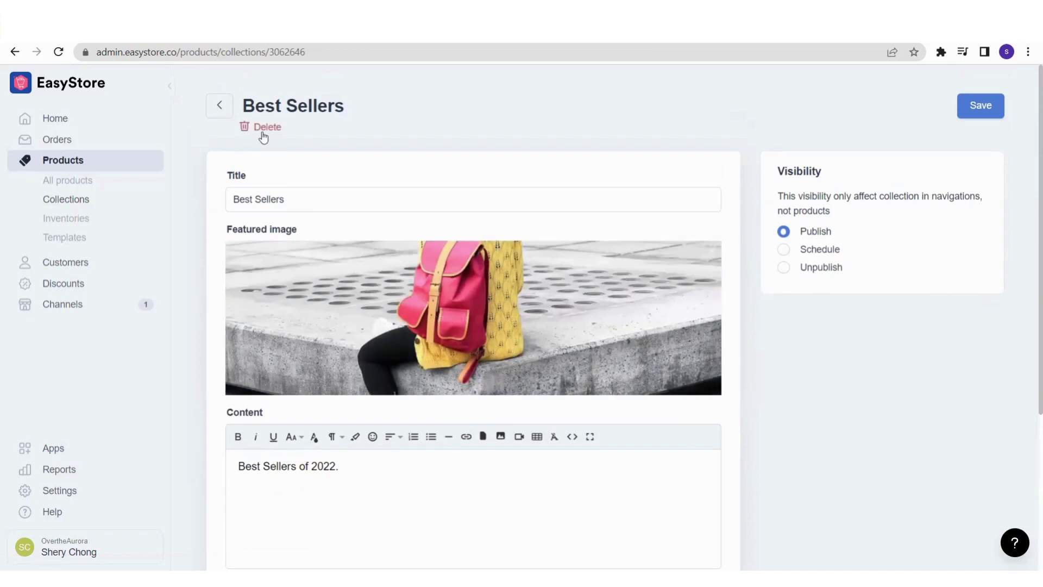
{"action": "left_click", "coordinate": [219, 105]}
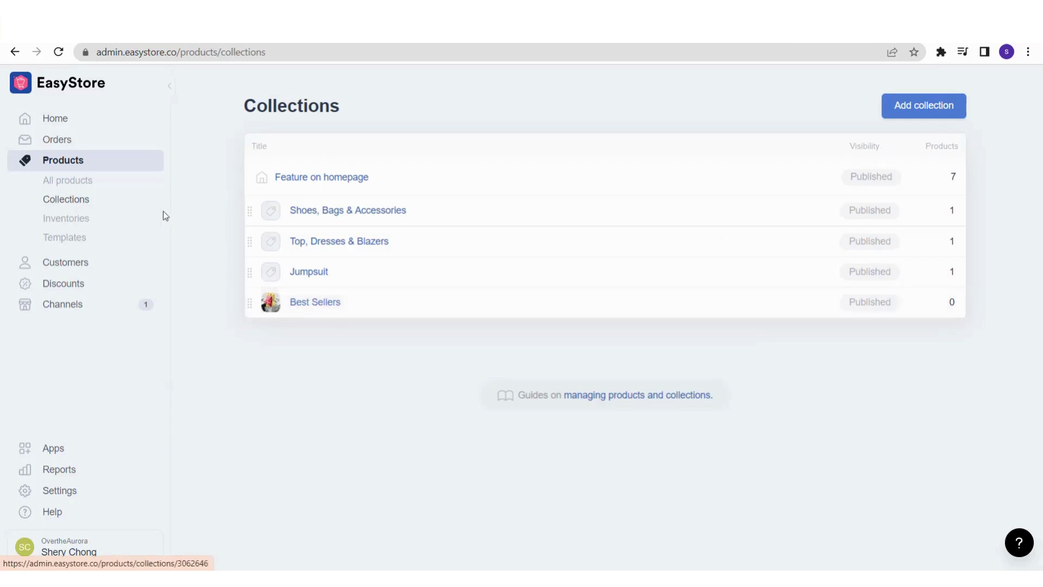
In All products, select High Heels, Top and Floral Dress
{"action": "left_click", "coordinate": [90, 182]}
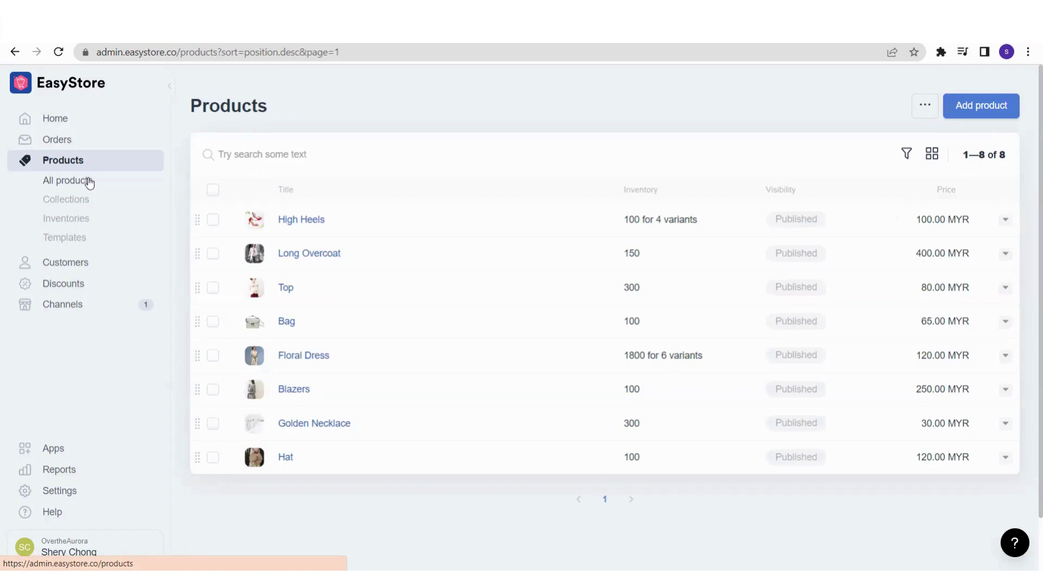
{"action": "left_click", "coordinate": [213, 220]}
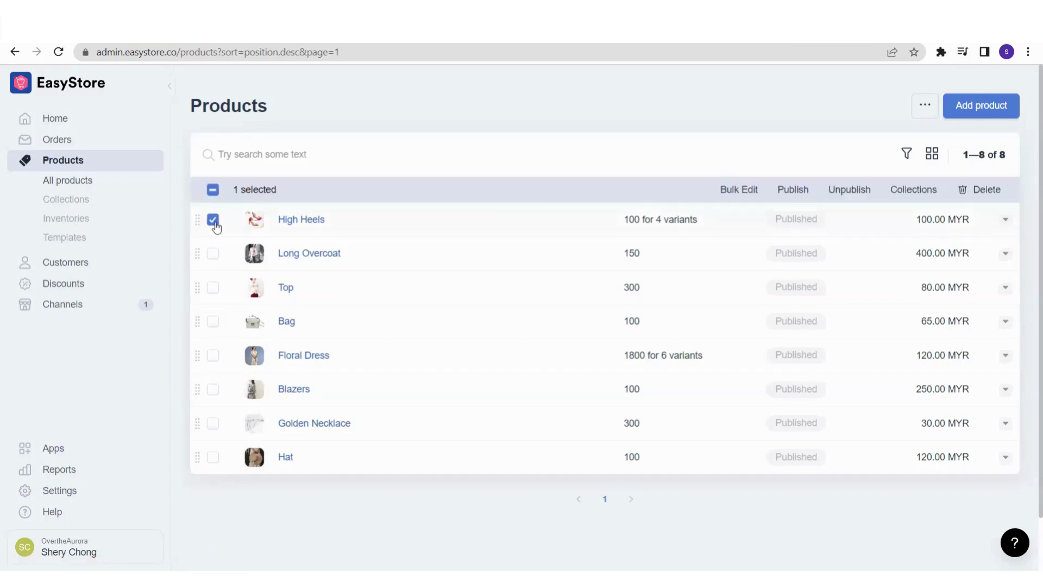
{"action": "left_click", "coordinate": [212, 288]}
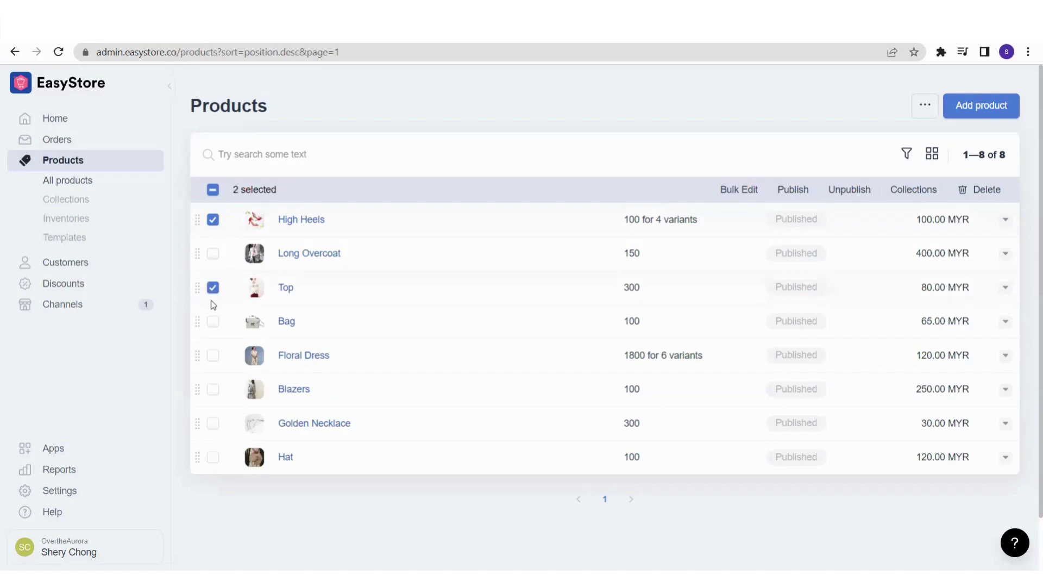
{"action": "left_click", "coordinate": [213, 356]}
Assign High Heels, Top and Floral Dress to Best Sellers only, leaving other collections unticked
{"action": "left_click", "coordinate": [917, 190]}
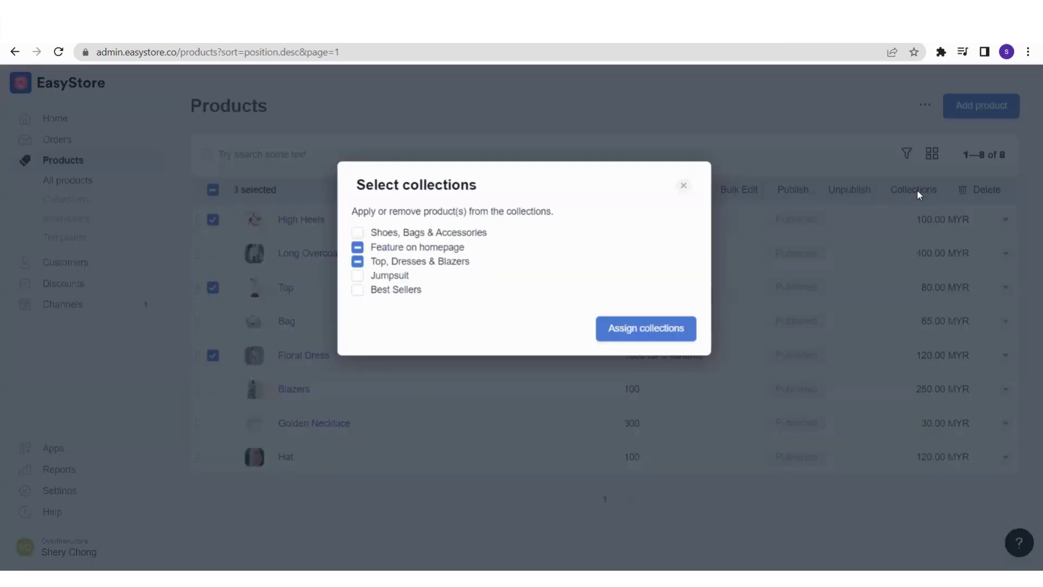
{"action": "left_click_drag", "start_coordinate": [363, 186], "coordinate": [489, 194]}
{"action": "left_click", "coordinate": [489, 193]}
{"action": "left_click", "coordinate": [358, 261]}
{"action": "left_click", "coordinate": [358, 247]}
{"action": "left_click", "coordinate": [358, 263]}
{"action": "left_click", "coordinate": [357, 247]}
{"action": "left_click", "coordinate": [358, 293]}
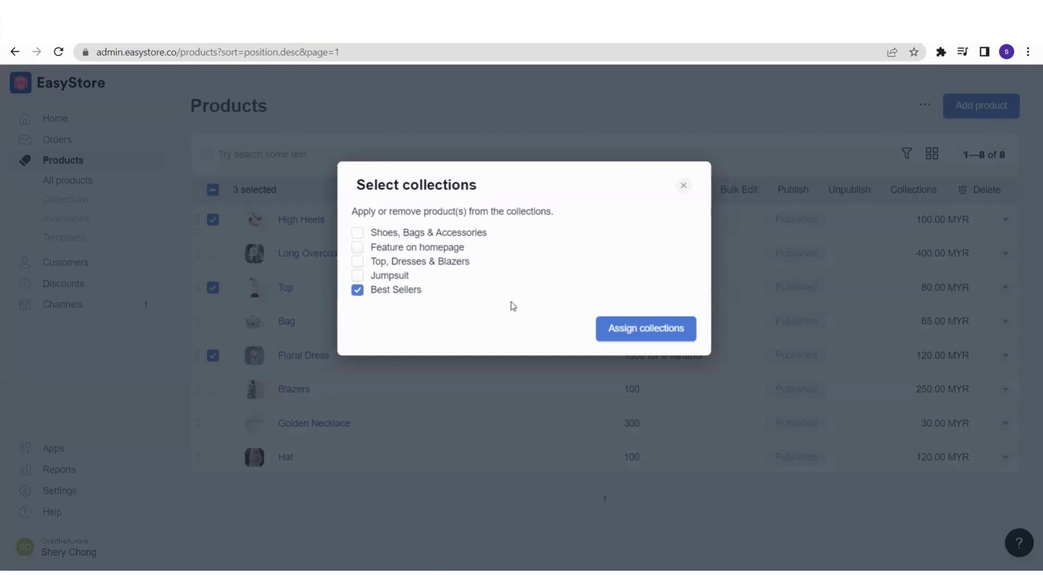
{"action": "left_click", "coordinate": [629, 332]}
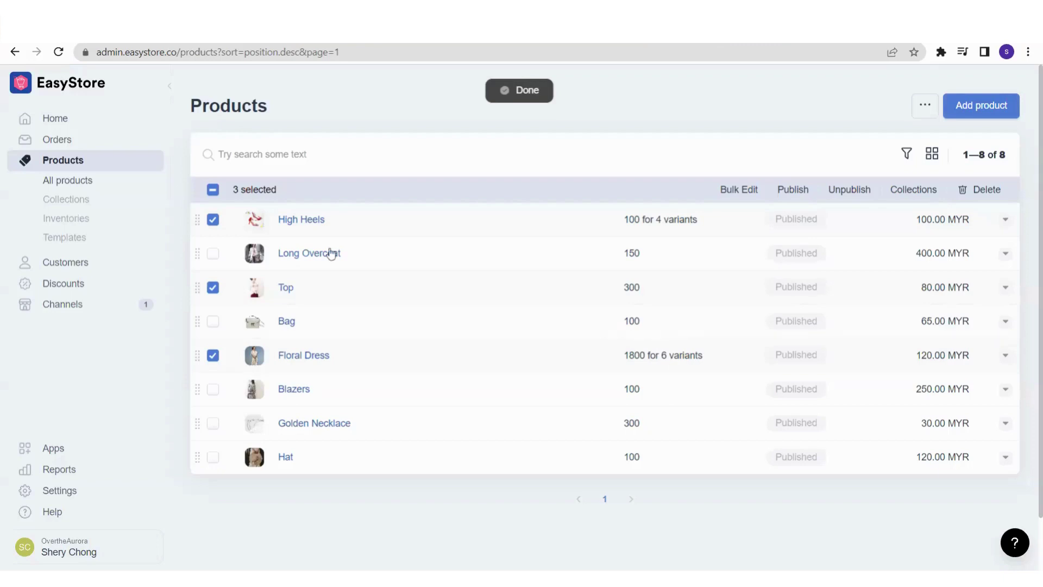
{"action": "left_click", "coordinate": [89, 205]}
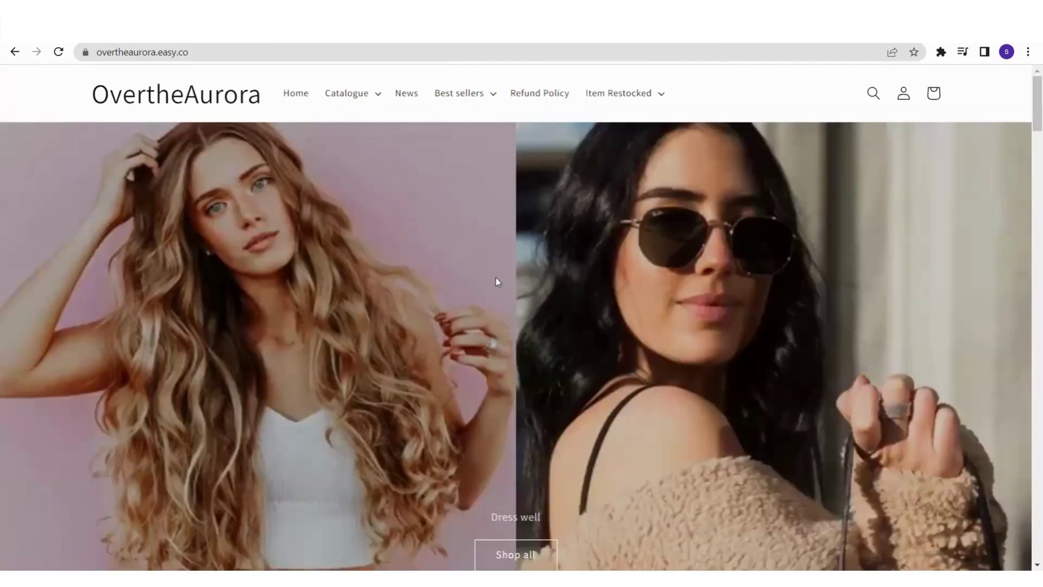
Open the storefront Best Sellers collection page from the Catalogue menu
{"action": "mouse_move", "coordinate": [344, 99]}
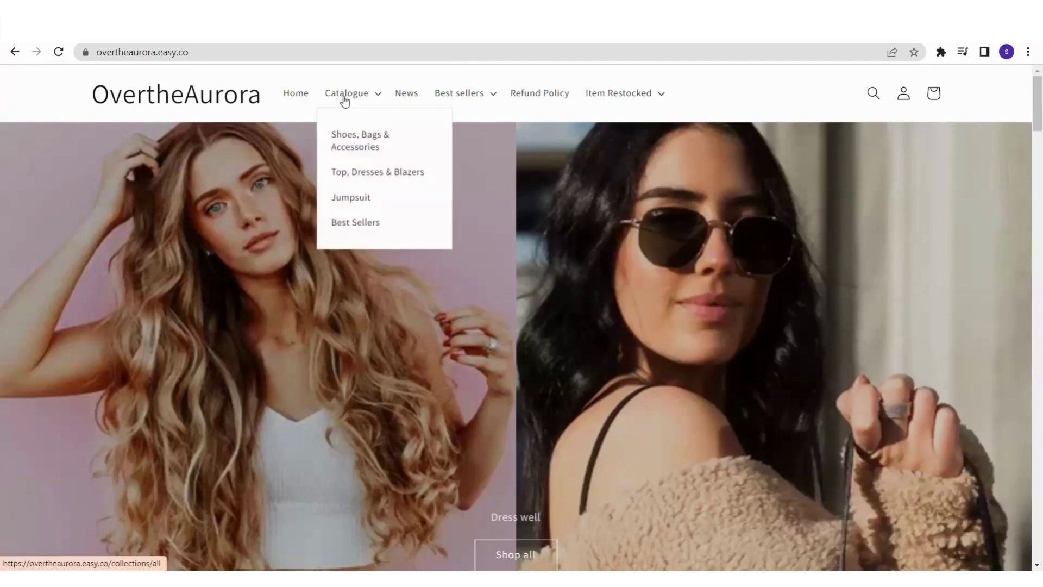
{"action": "left_click", "coordinate": [372, 233]}
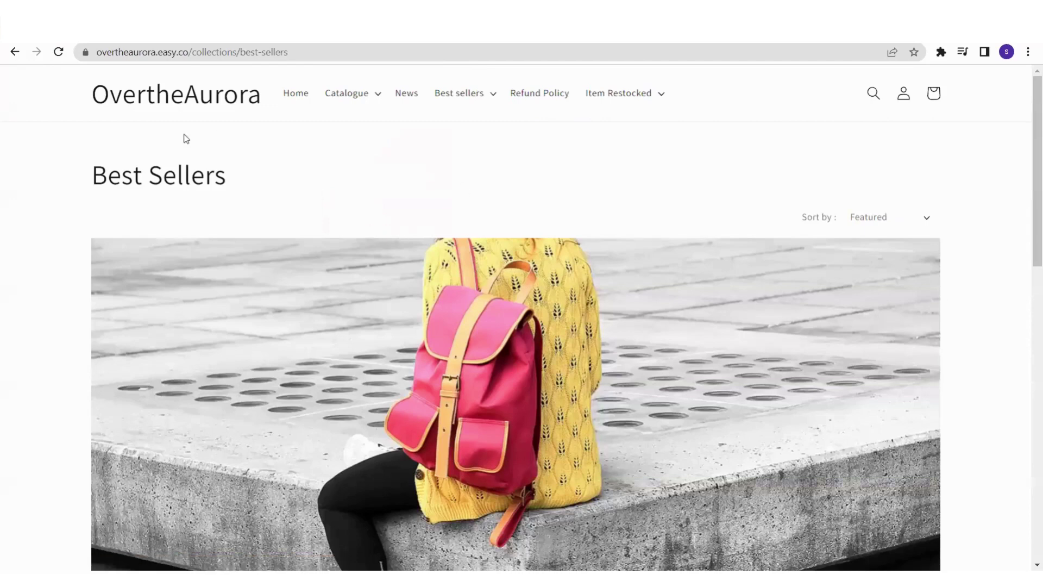
Check the Best Sellers storefront products (High Heels, Top, Floral Dress), then return to admin Collections
{"action": "triple_click", "coordinate": [154, 175]}
{"action": "left_click", "coordinate": [823, 298]}
{"action": "scroll", "coordinate": [823, 298], "scroll_direction": "down", "scroll_amount": 1}
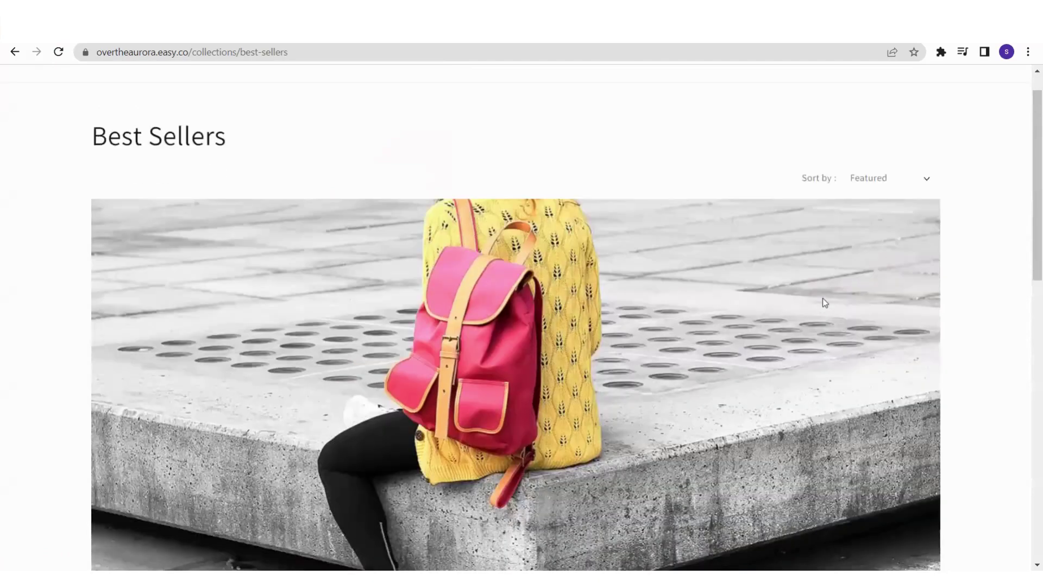
{"action": "scroll", "coordinate": [822, 298], "scroll_direction": "down", "scroll_amount": 2}
{"action": "scroll", "coordinate": [824, 302], "scroll_direction": "down", "scroll_amount": 4}
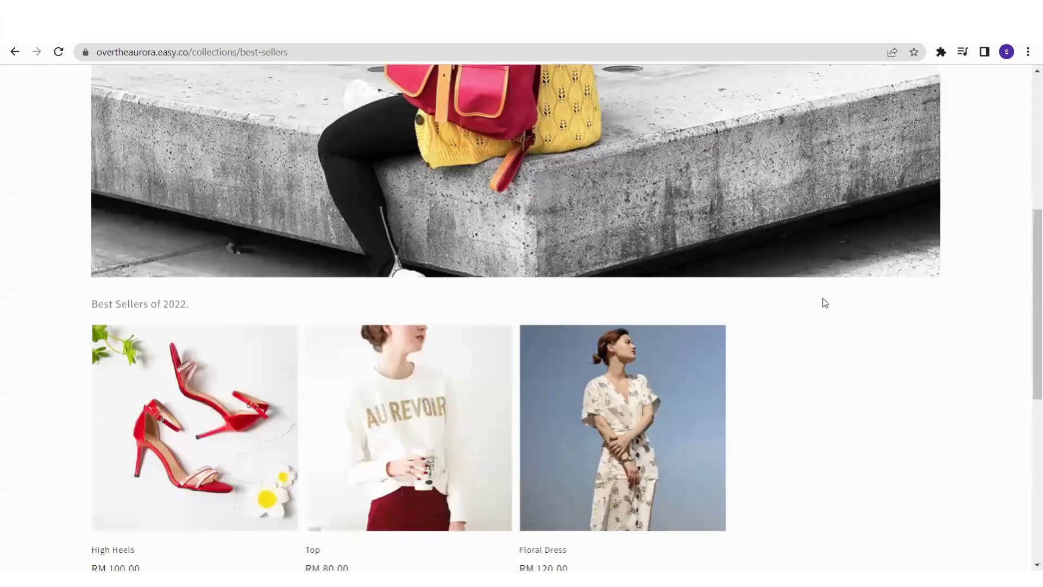
{"action": "scroll", "coordinate": [823, 300], "scroll_direction": "down", "scroll_amount": 2}
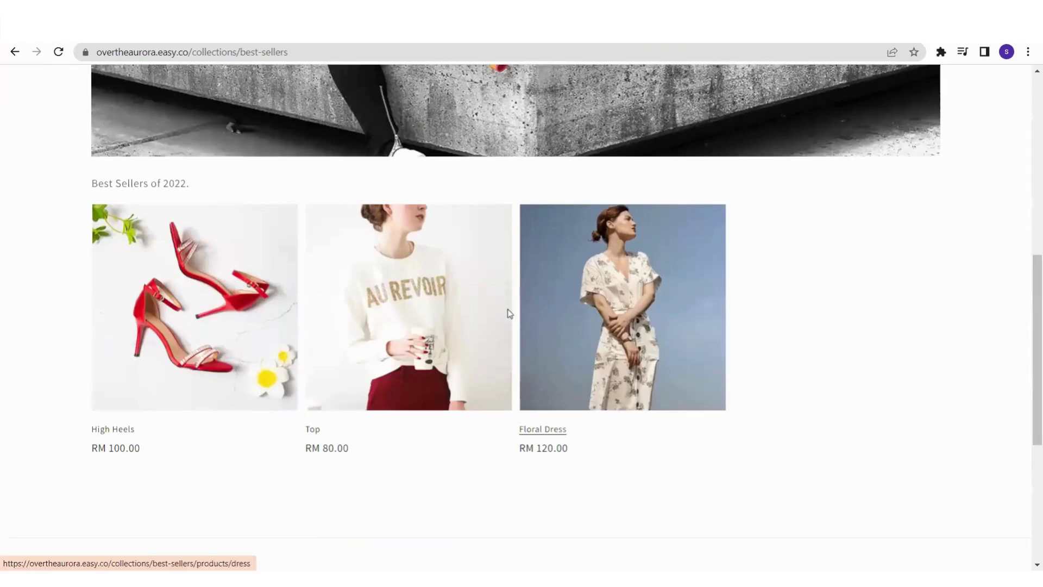
{"action": "scroll", "coordinate": [827, 330], "scroll_direction": "down", "scroll_amount": 1}
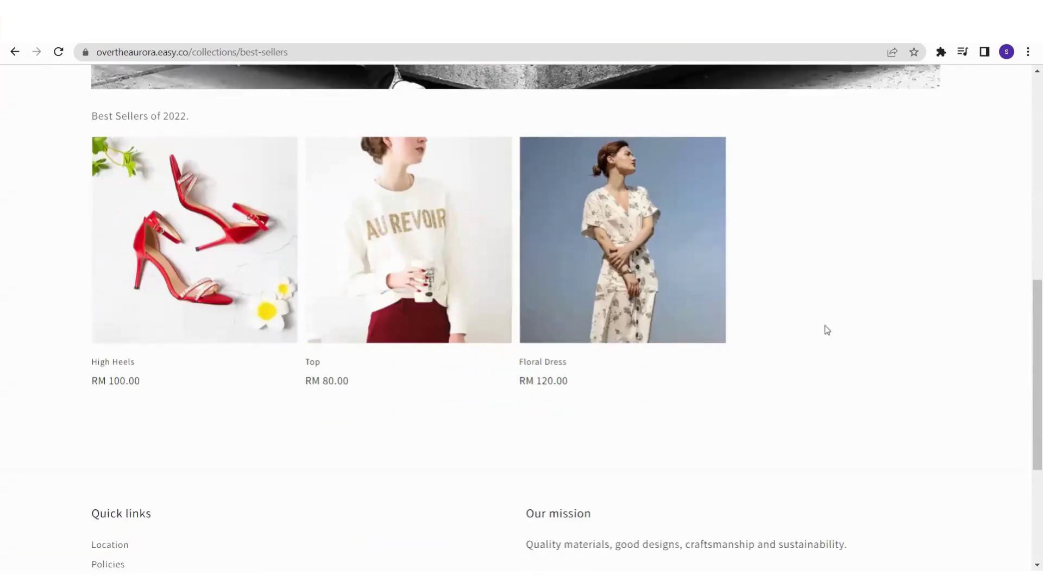
{"action": "scroll", "coordinate": [826, 329], "scroll_direction": "up", "scroll_amount": 2}
{"action": "left_click_drag", "start_coordinate": [90, 262], "coordinate": [202, 256]}
{"action": "left_click", "coordinate": [204, 257]}
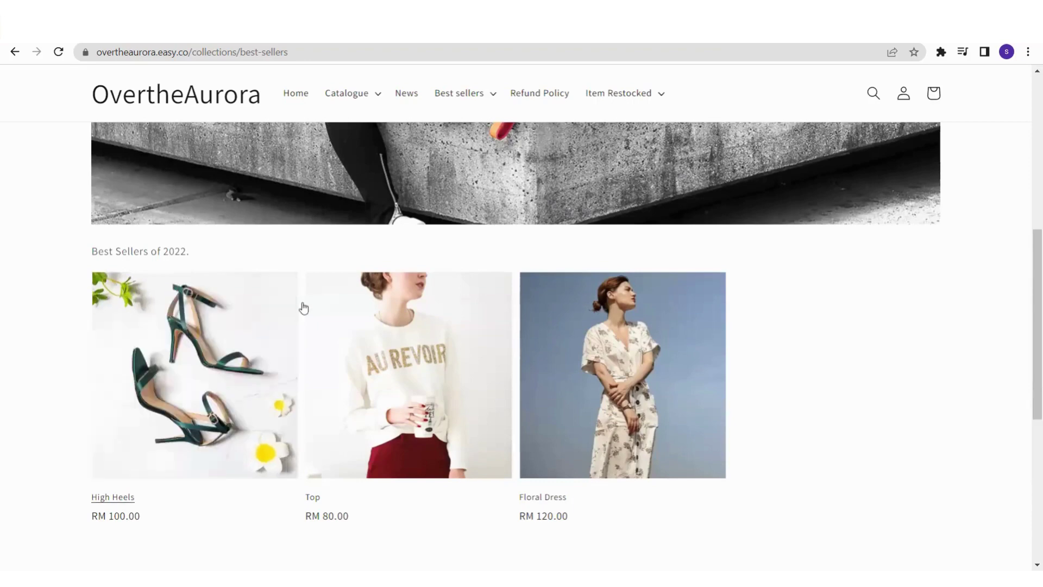
{"action": "scroll", "coordinate": [380, 330], "scroll_direction": "up", "scroll_amount": 2}
{"action": "scroll", "coordinate": [380, 330], "scroll_direction": "up", "scroll_amount": 5}
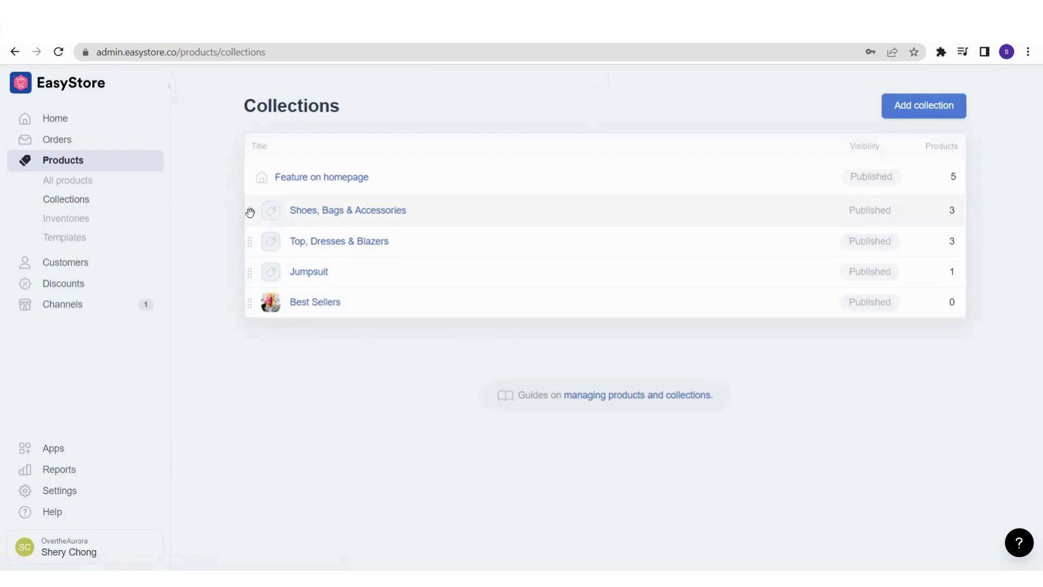
Nest Shoes, Bags & Accessories and Top, Dresses & Blazers under Best Sellers
{"action": "left_click_drag", "start_coordinate": [251, 214], "coordinate": [254, 309]}
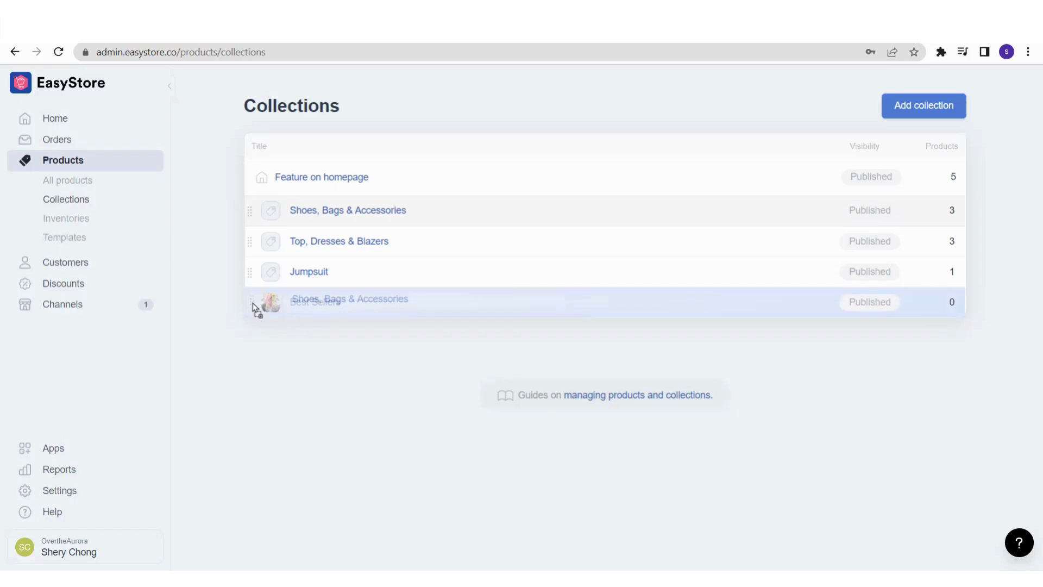
{"action": "left_click_drag", "start_coordinate": [254, 308], "coordinate": [253, 305]}
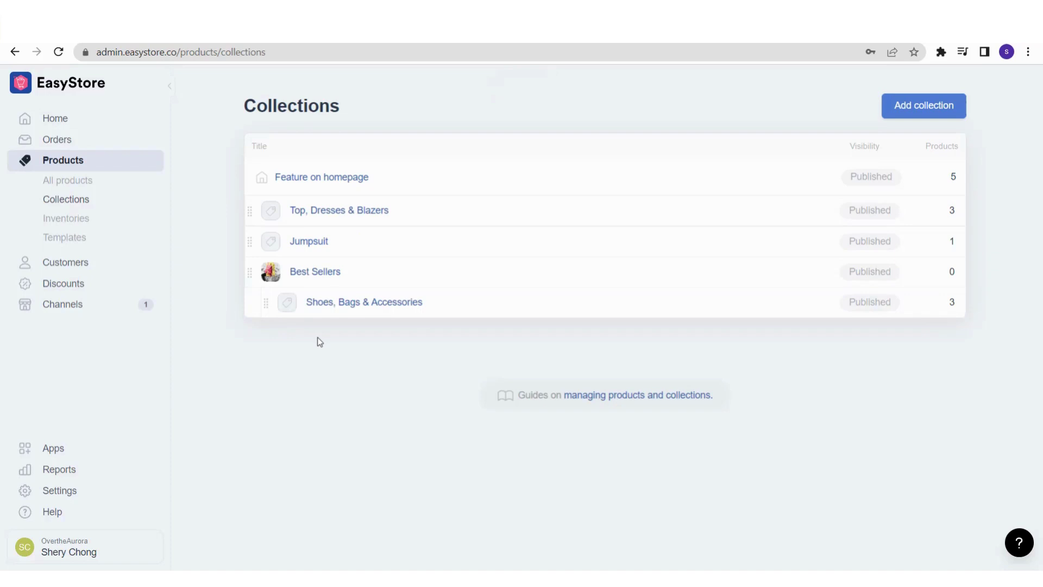
{"action": "left_click_drag", "start_coordinate": [252, 211], "coordinate": [261, 278]}
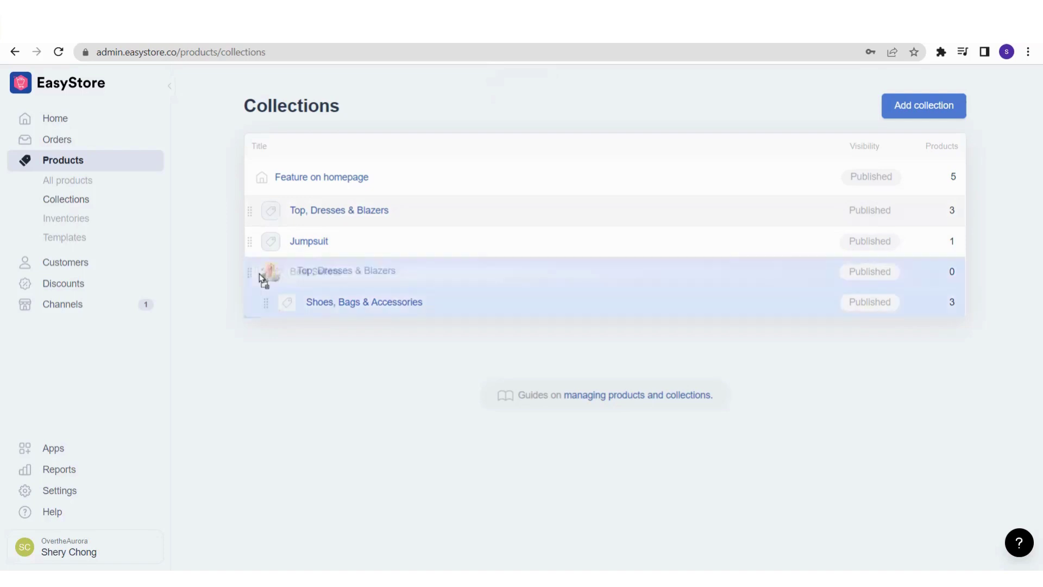
{"action": "left_click_drag", "start_coordinate": [261, 278], "coordinate": [261, 276]}
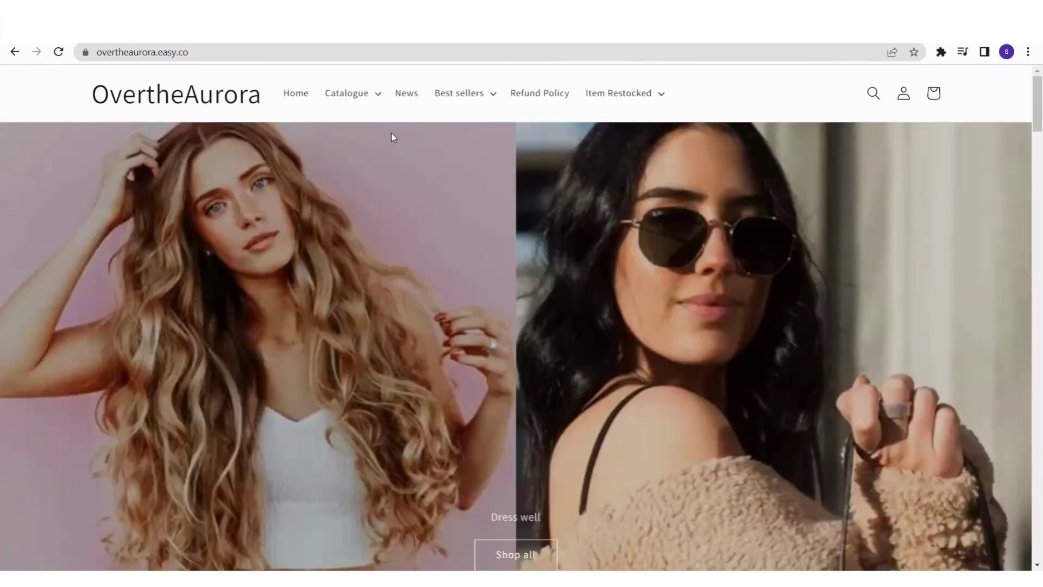
View the storefront Shoes, Bags & Accessories page via Catalogue > Best Sellers, then return to admin
{"action": "mouse_move", "coordinate": [351, 100]}
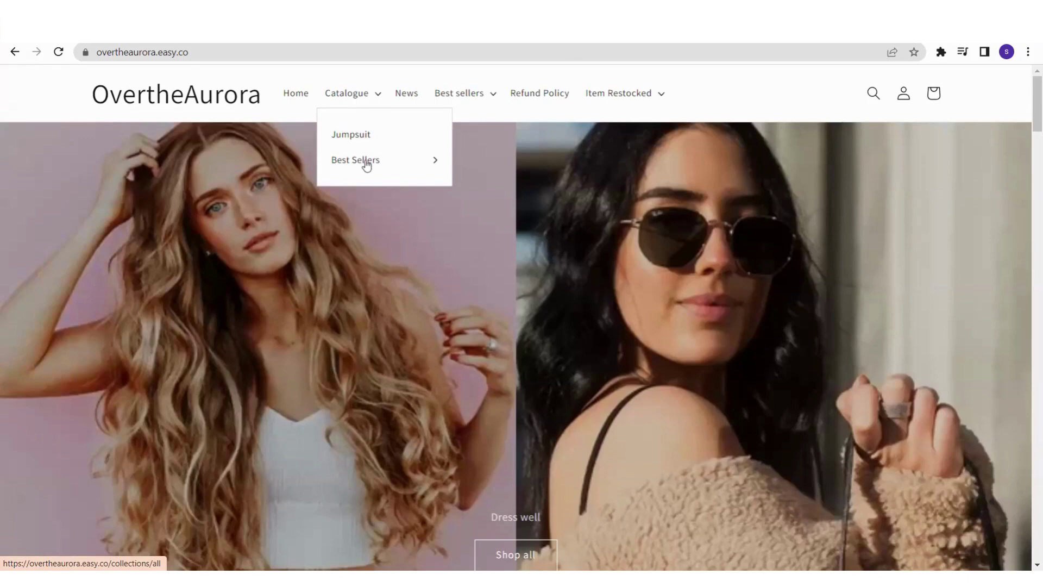
{"action": "mouse_move", "coordinate": [374, 165]}
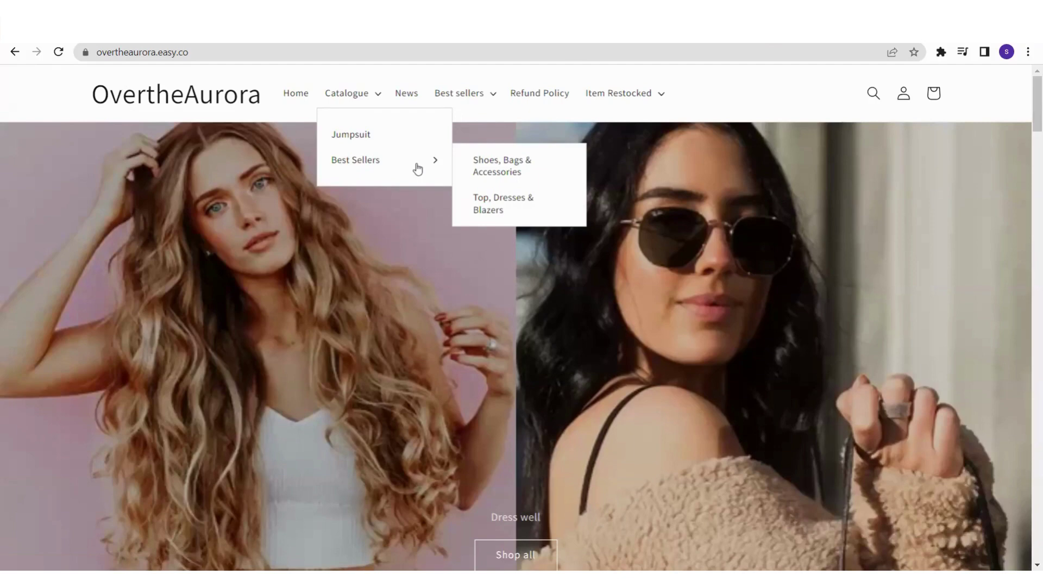
{"action": "left_click", "coordinate": [512, 175]}
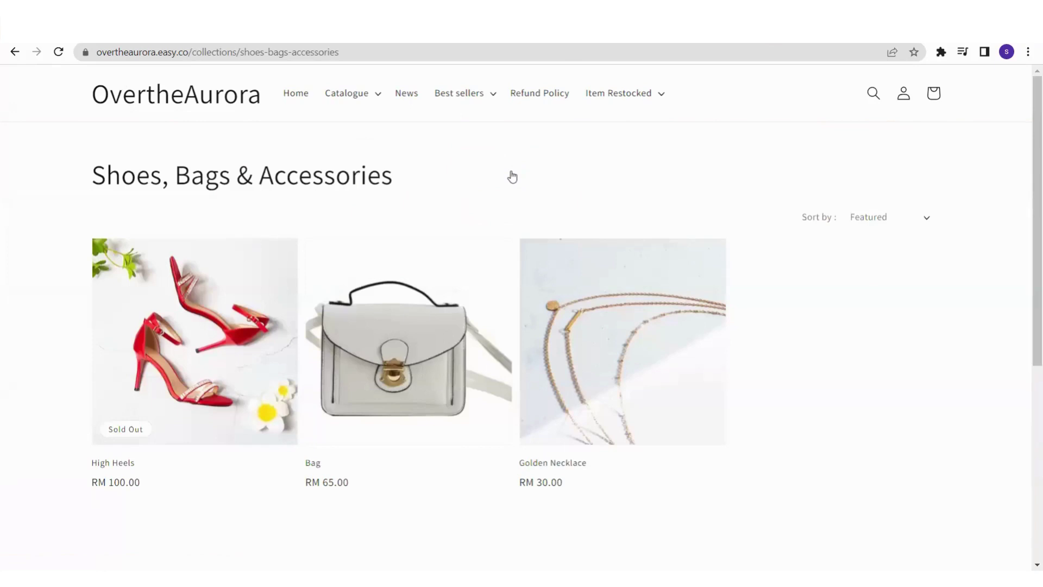
{"action": "left_click", "coordinate": [380, 25]}
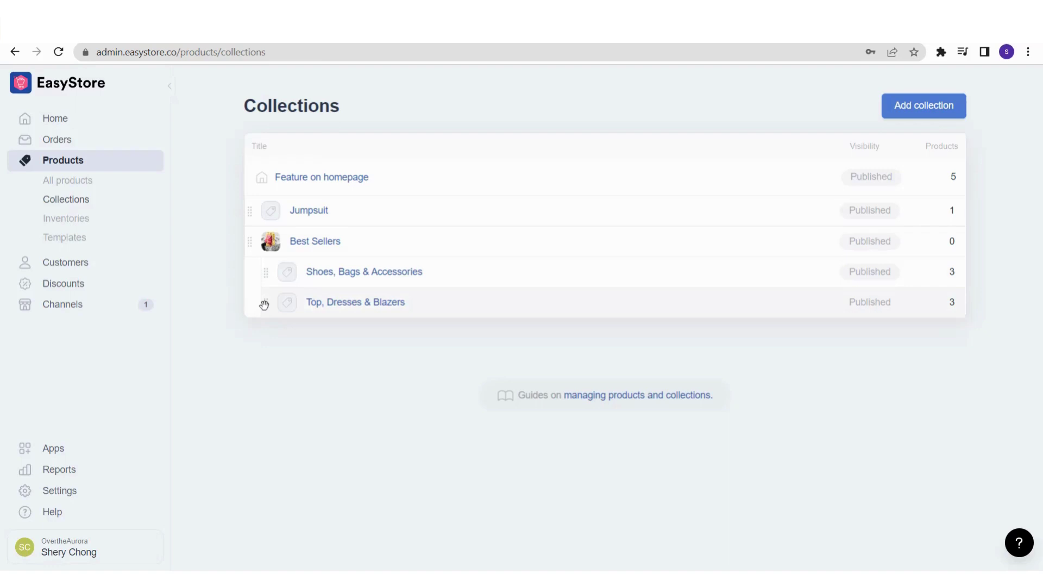
Nest Top, Dresses & Blazers beneath Shoes, Bags & Accessories within Best Sellers
{"action": "left_click_drag", "start_coordinate": [264, 304], "coordinate": [270, 283]}
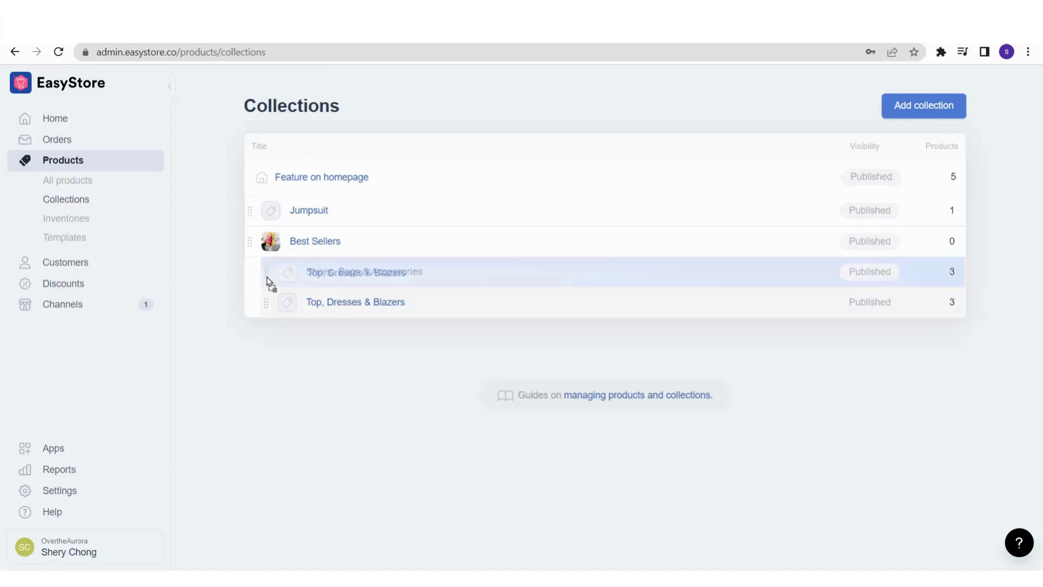
{"action": "left_click_drag", "start_coordinate": [270, 283], "coordinate": [270, 281]}
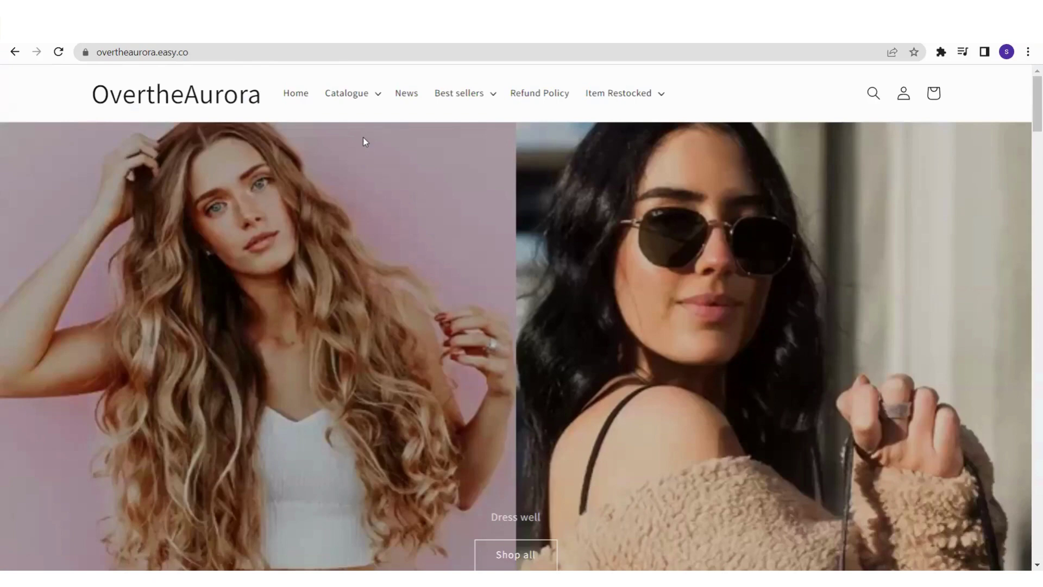
Expand Catalogue > Best Sellers > Shoes, Bags & Accessories to reveal Top, Dresses & Blazers
{"action": "mouse_move", "coordinate": [354, 103]}
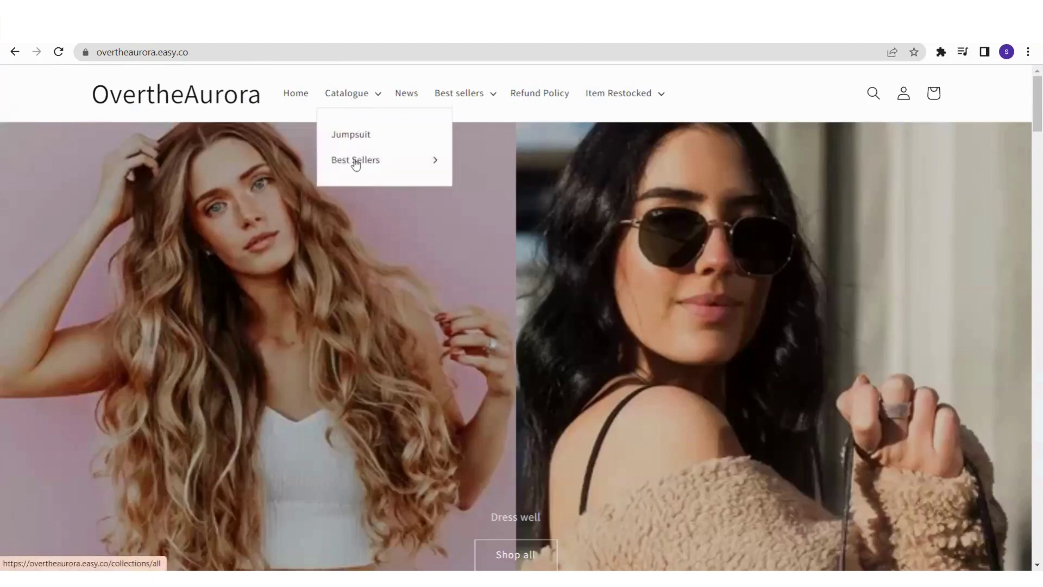
{"action": "mouse_move", "coordinate": [355, 164]}
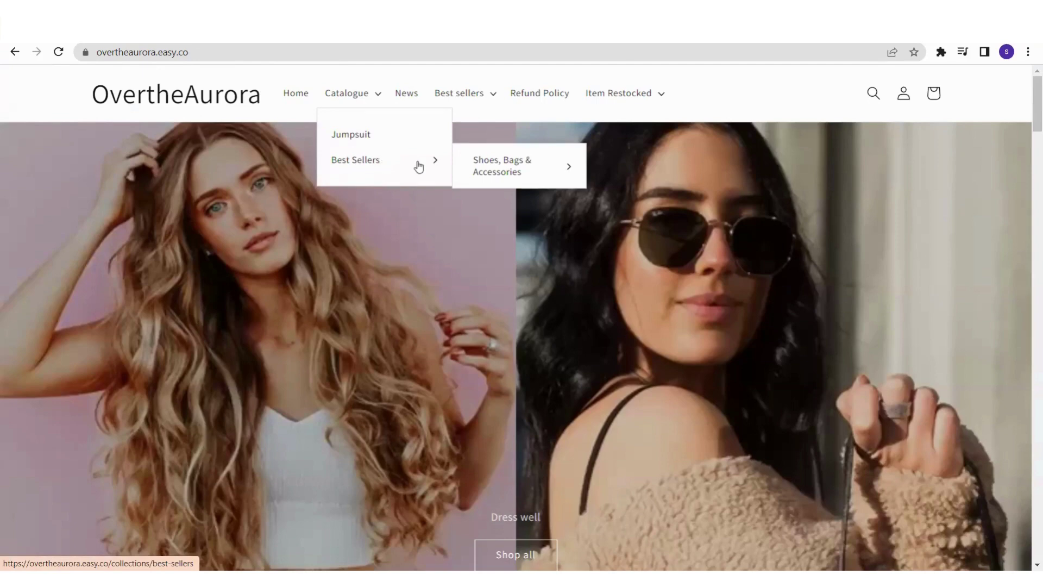
{"action": "mouse_move", "coordinate": [531, 168]}
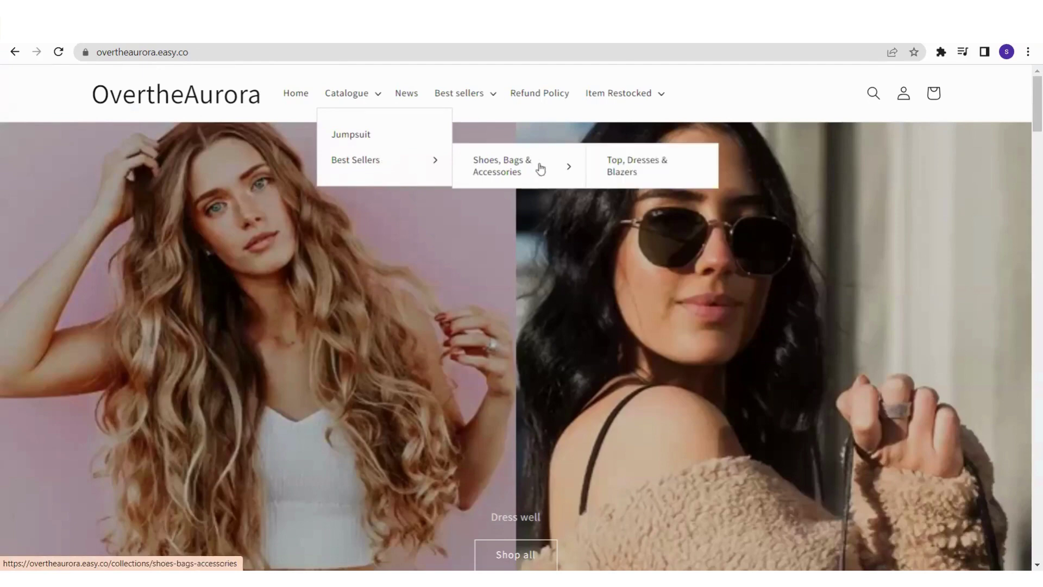